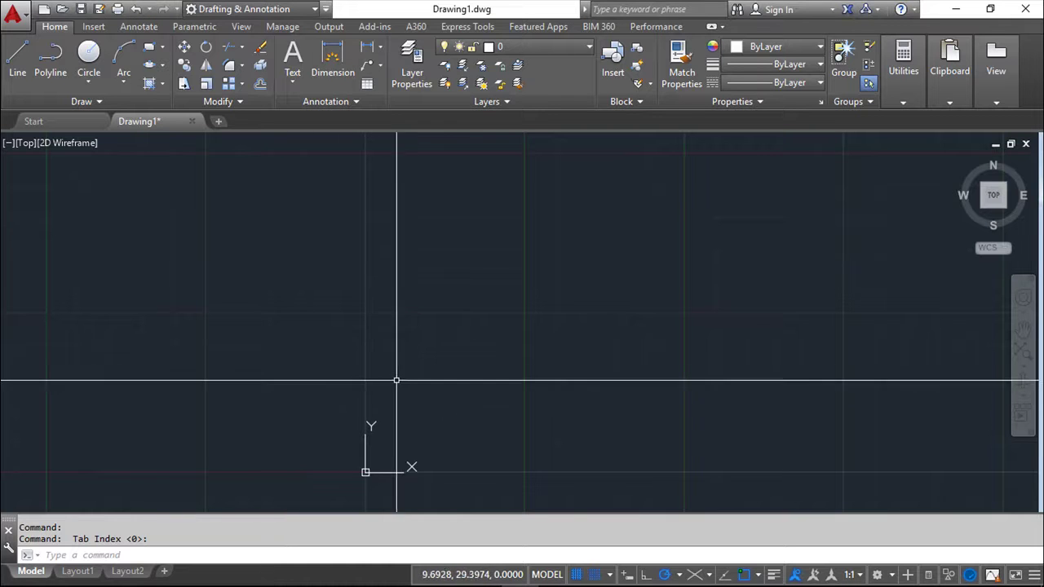
Toggle the grid off and back on, then switch Snap mode off.
mouse_move(423, 397)
middle_mouse_down()
mouse_move(399, 361)
mouse_move(403, 376)
middle_mouse_up()
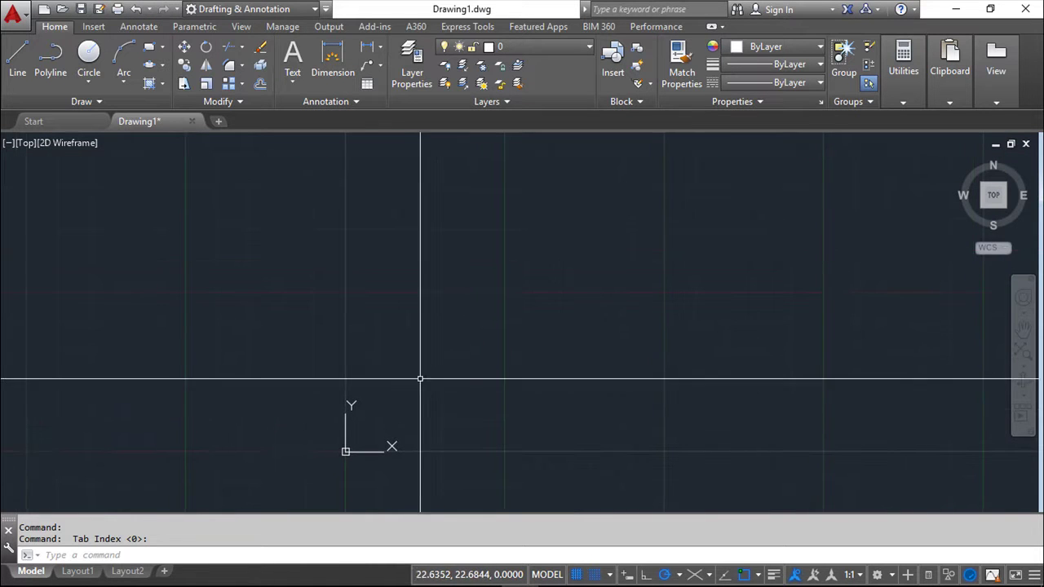
left_click(577, 575)
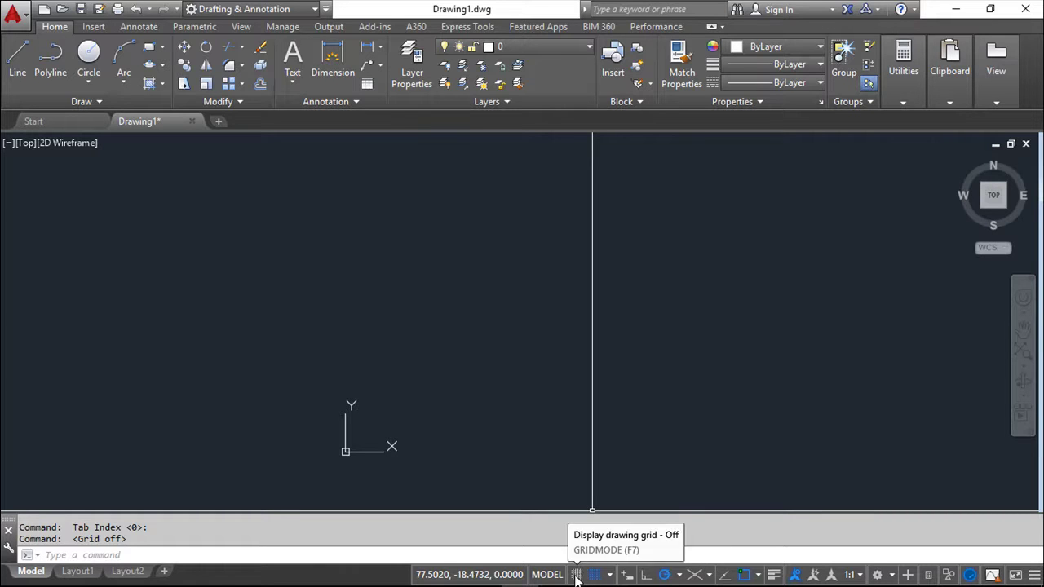
left_click(576, 575)
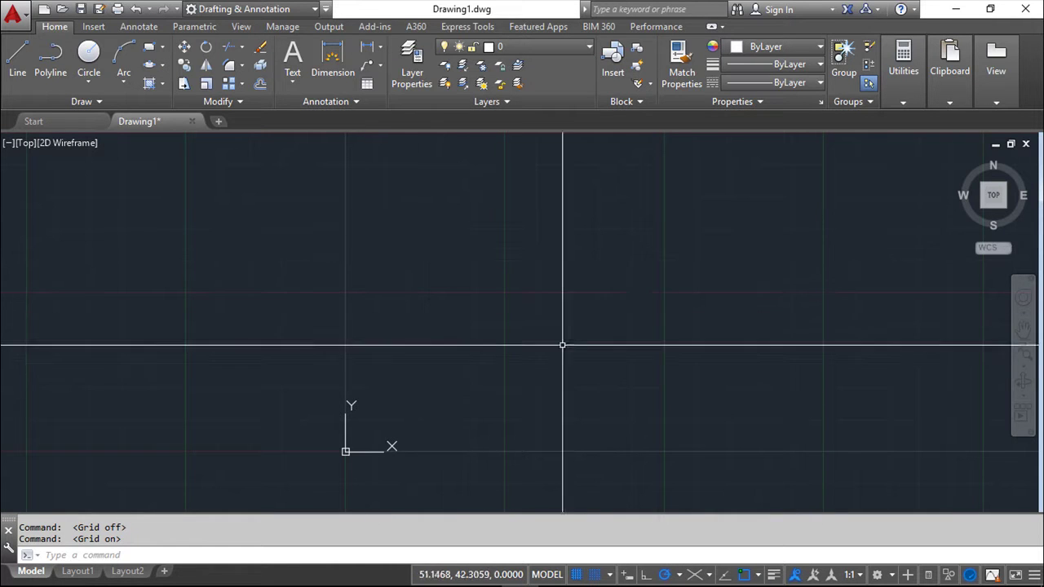
mouse_move(598, 569)
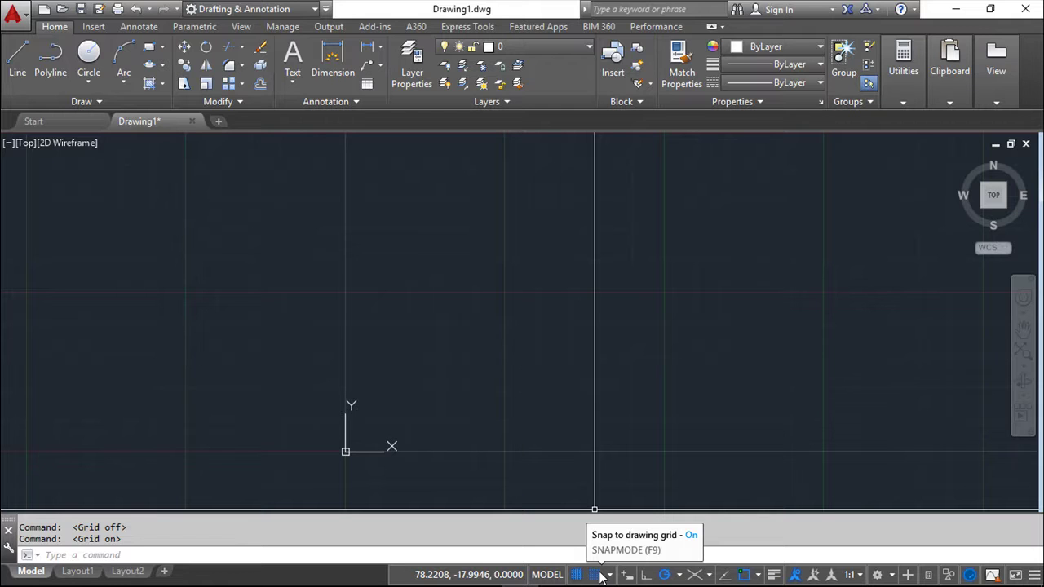
left_click(597, 575)
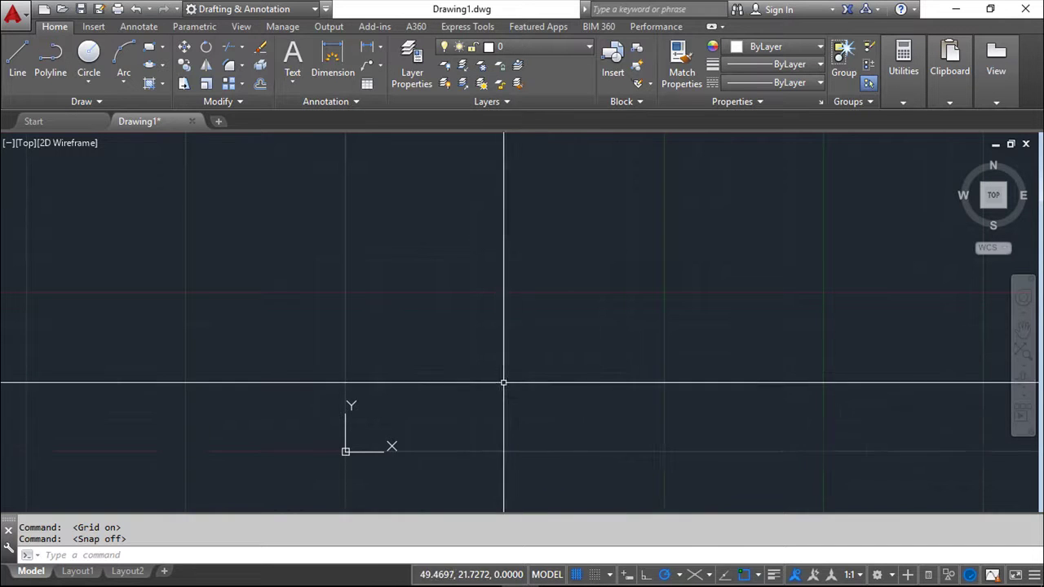
Pan the empty drawing view slightly up and to the right.
mouse_move(506, 380)
middle_mouse_down()
mouse_move(566, 335)
mouse_move(608, 329)
mouse_move(574, 329)
mouse_move(491, 383)
middle_mouse_up()
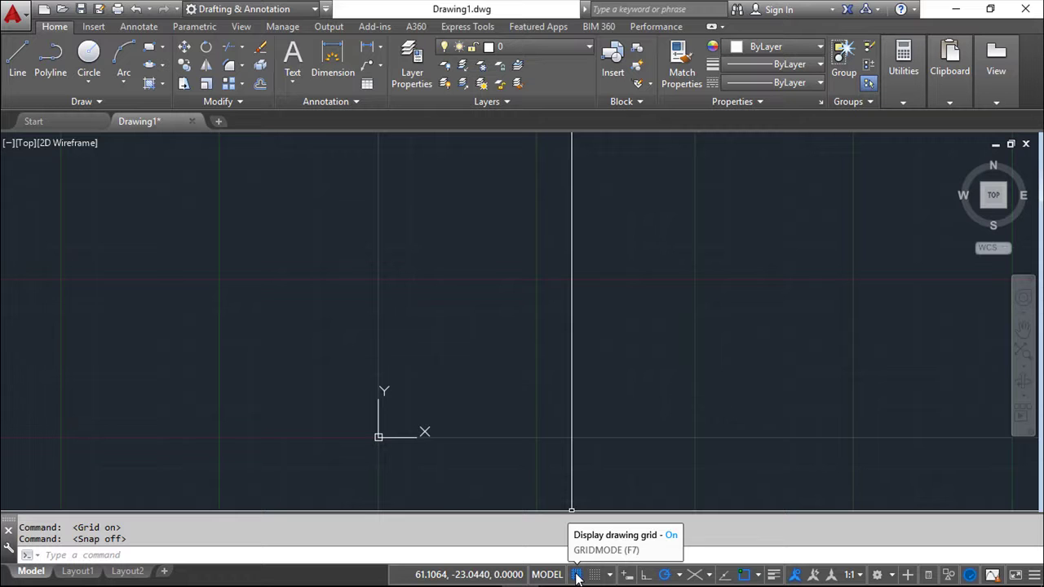
right_click(576, 575)
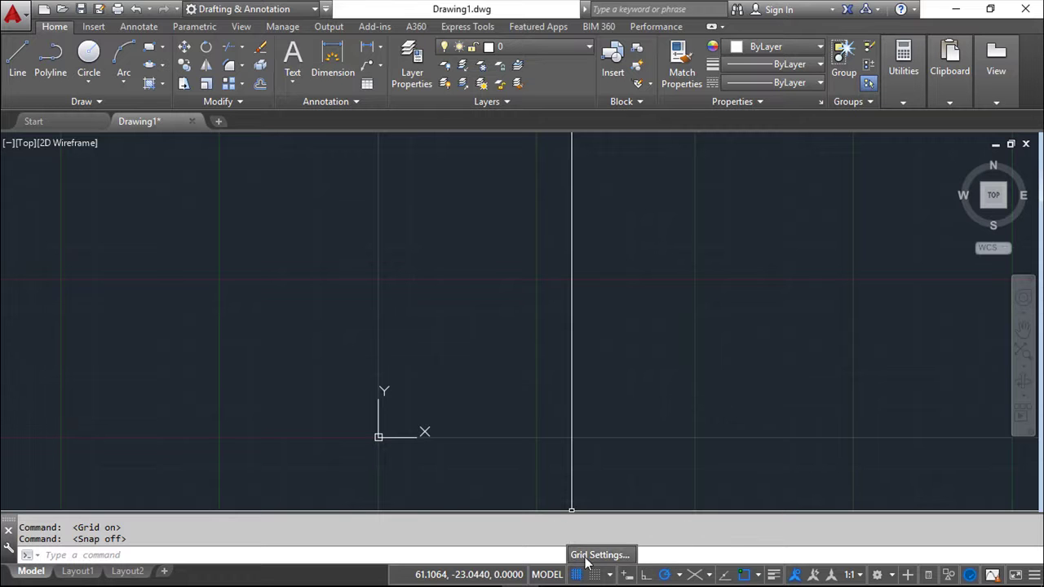
left_click(586, 561)
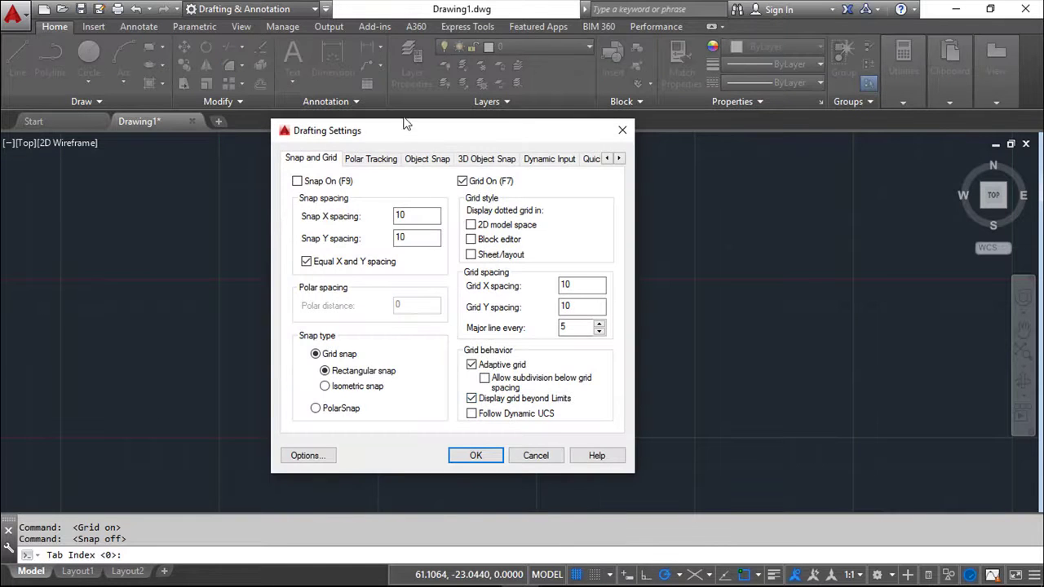
left_click_drag(412, 137, 463, 145)
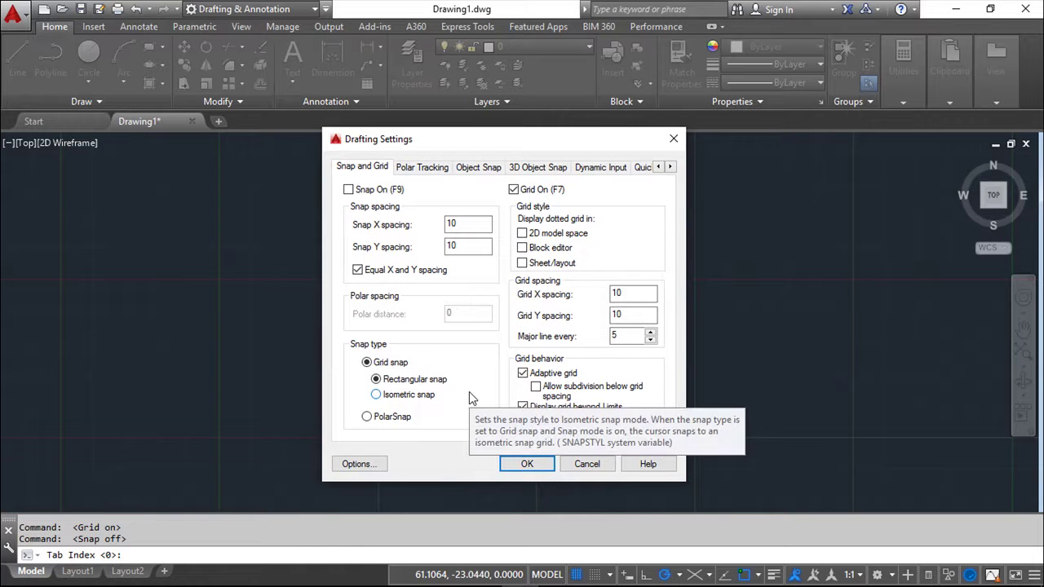
left_click(484, 223)
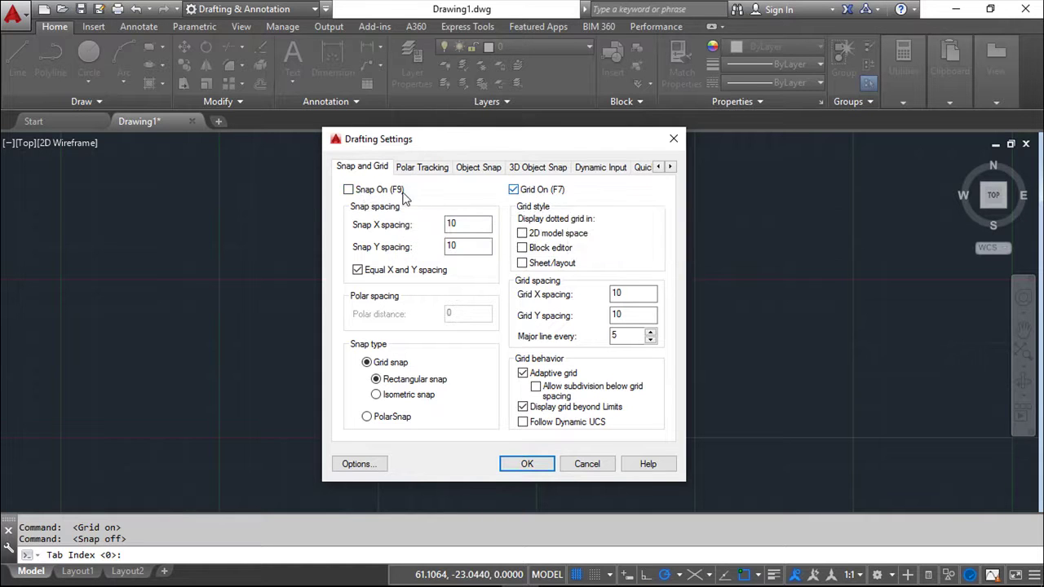
left_click(350, 191)
left_click(513, 190)
left_click(349, 190)
left_click(513, 189)
left_click(620, 294)
left_click(636, 313)
left_click(527, 463)
Zoom and pan the view until the UCS origin is back on screen.
scroll(533, 352, "down", 6)
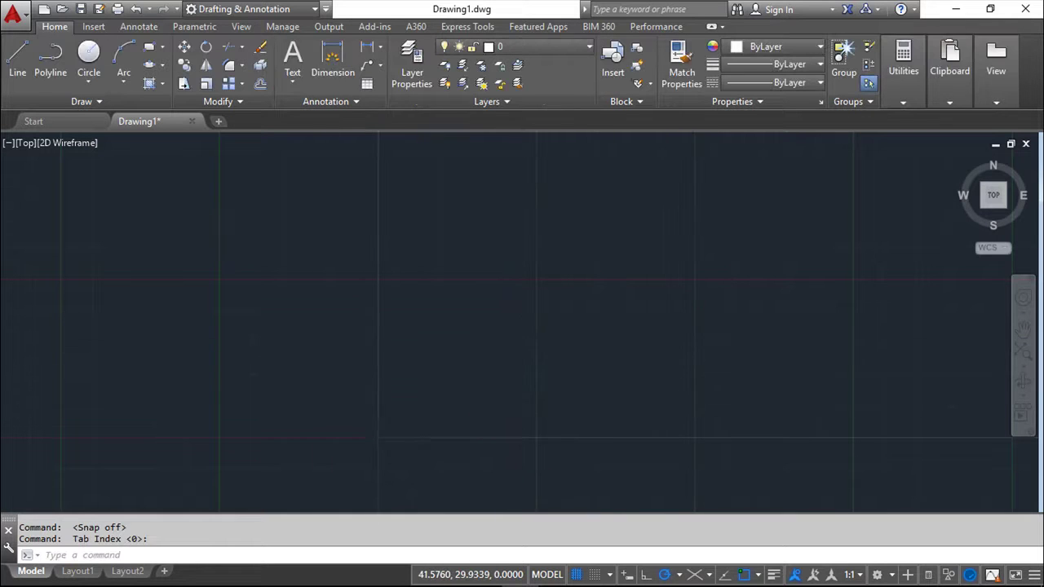
scroll(510, 343, "down", 5)
scroll(510, 343, "up", 8)
scroll(510, 343, "up", 6)
scroll(484, 361, "up", 3)
mouse_move(473, 374)
middle_mouse_down()
mouse_move(655, 310)
mouse_move(844, 305)
middle_mouse_up()
mouse_move(484, 366)
middle_mouse_down()
mouse_move(513, 366)
mouse_move(508, 375)
middle_mouse_up()
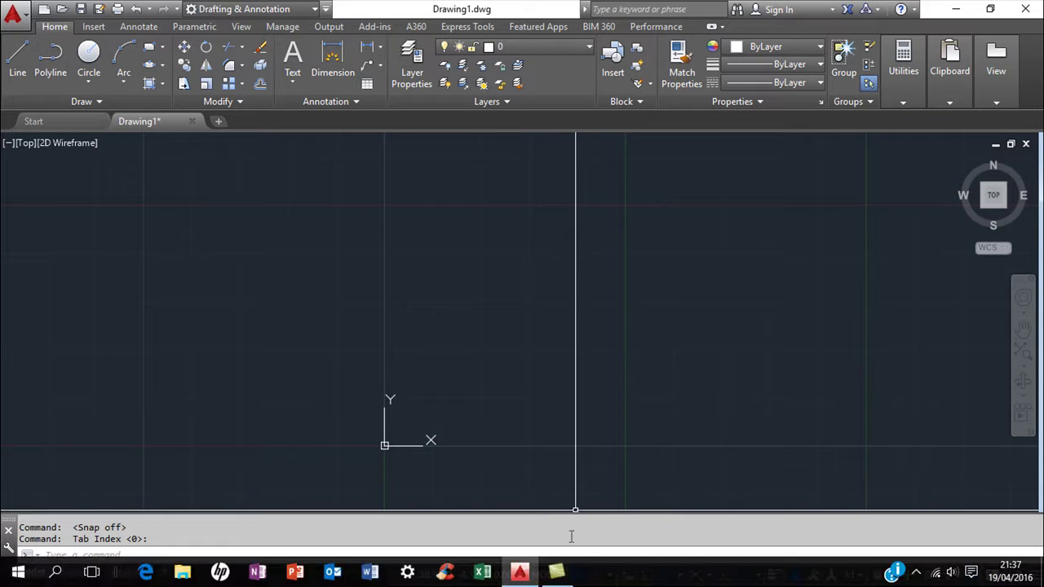
In Grid Settings, set Snap X and Y spacing to 5 and turn Snap on.
right_click(579, 574)
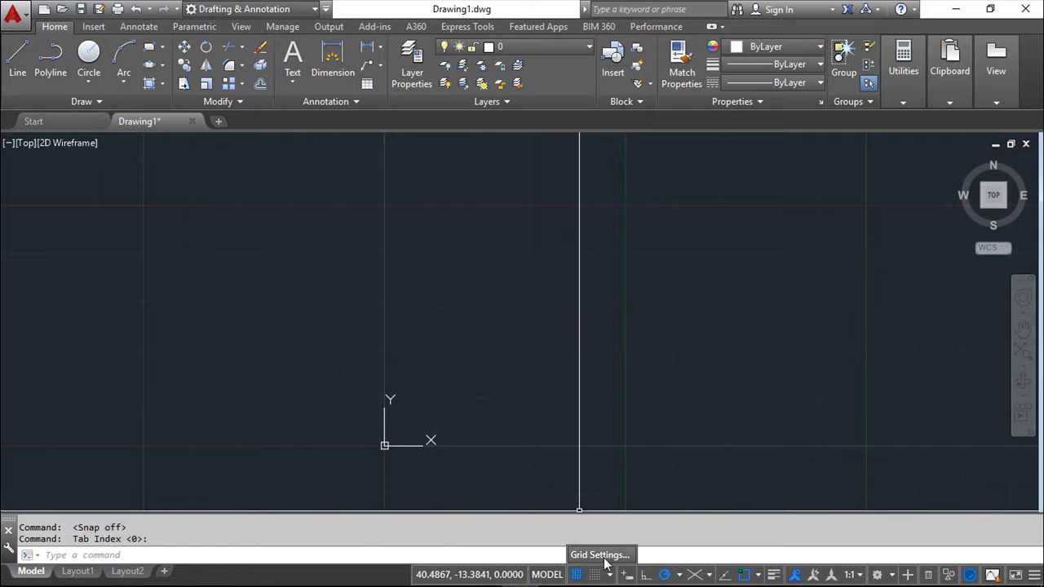
left_click(592, 553)
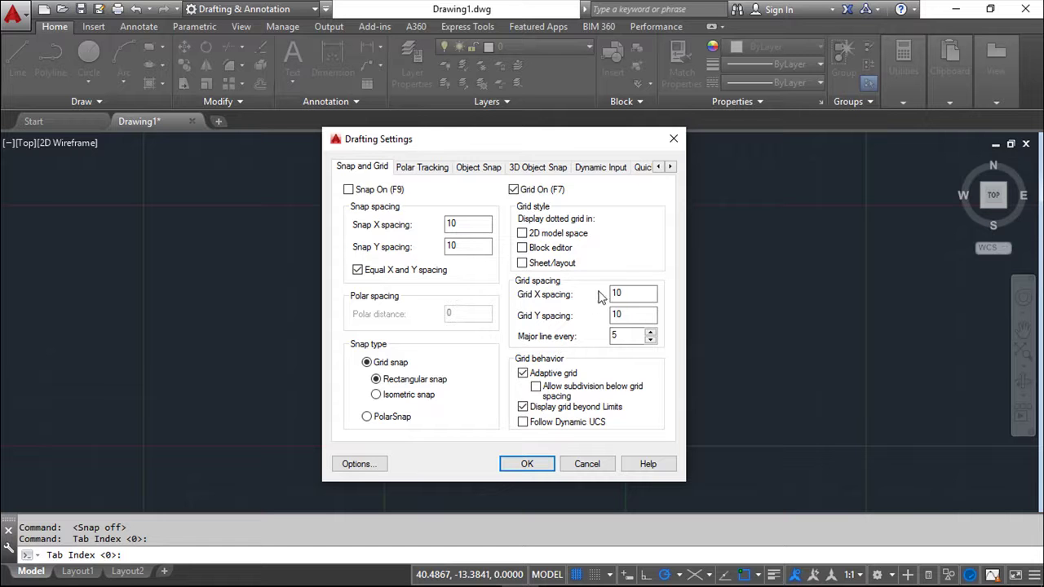
left_click_drag(569, 147, 365, 146)
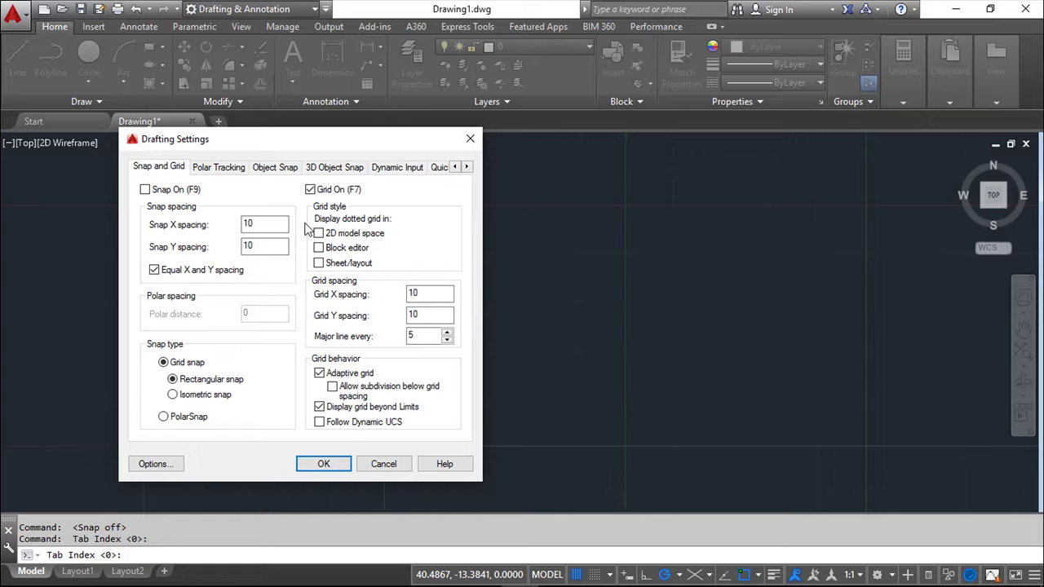
double_click(247, 223)
type("5")
key("Tab")
type("5")
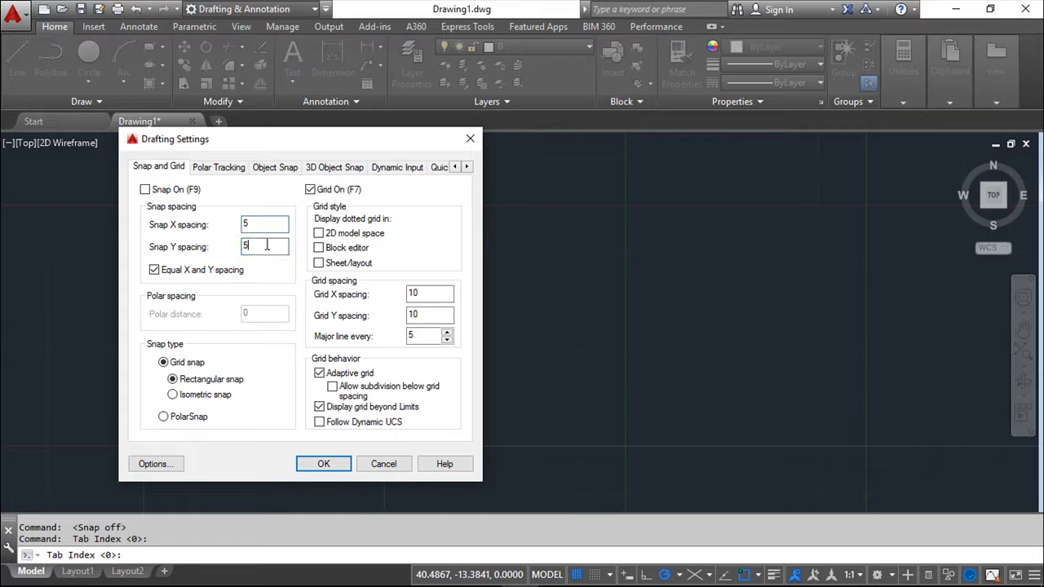
left_click(145, 190)
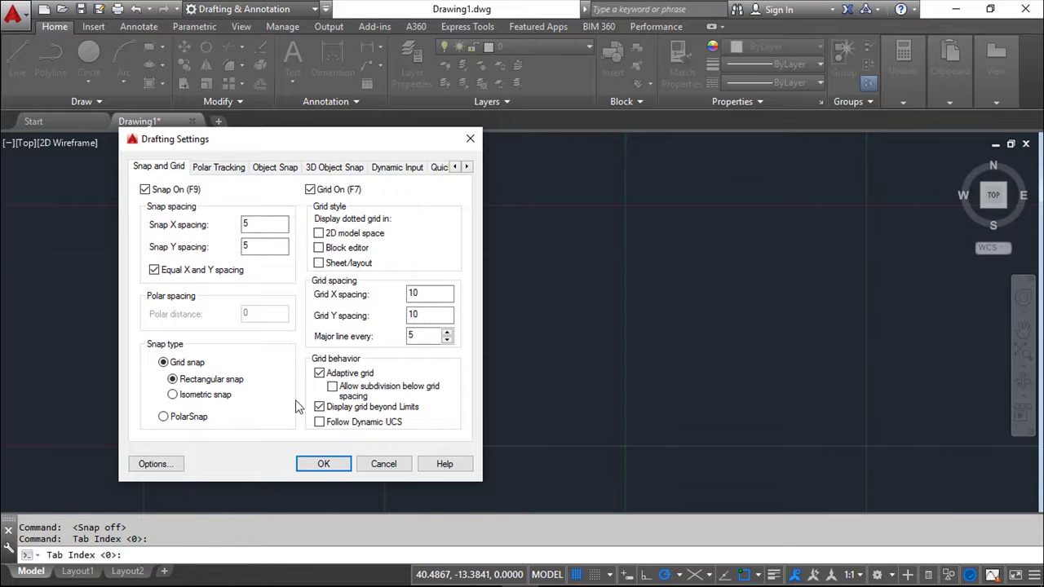
left_click(323, 463)
mouse_move(489, 304)
middle_mouse_down()
mouse_move(391, 279)
mouse_move(426, 318)
mouse_move(449, 312)
middle_mouse_up()
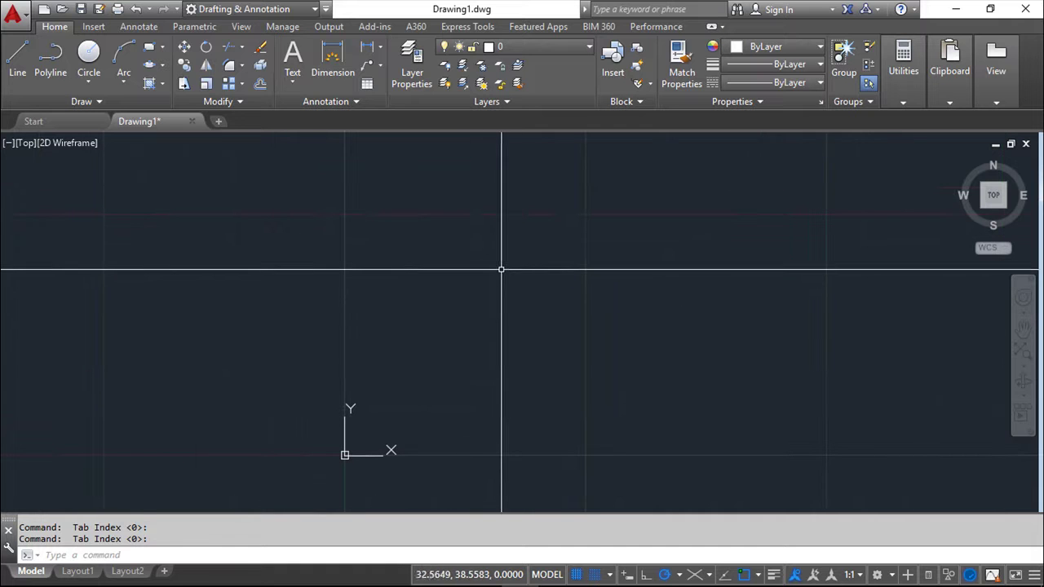
Launch the Line tool from the Home tab's Draw panel.
left_click(15, 62)
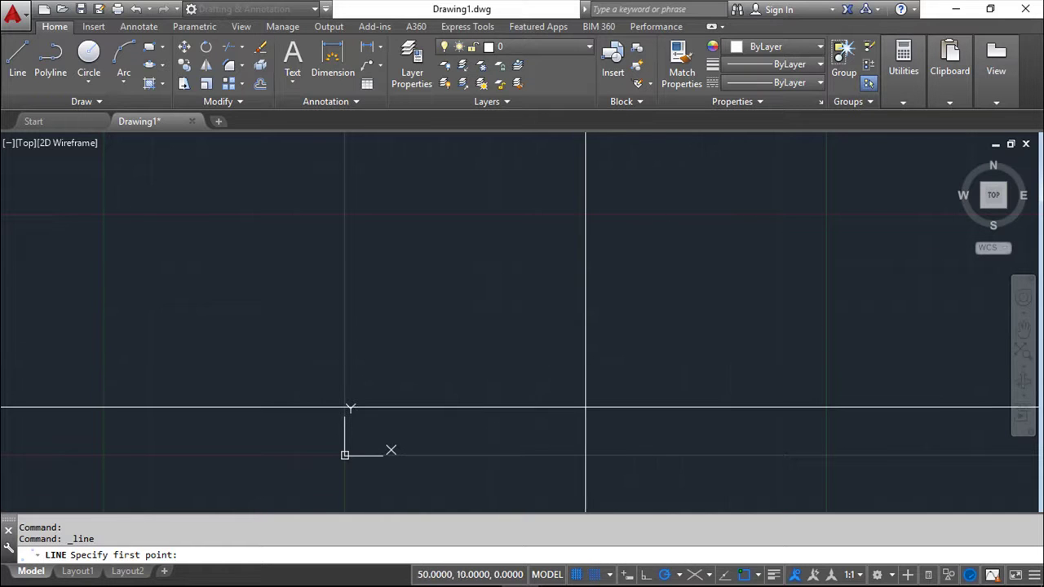
Draw the 50-unit base, the 20-unit right side and the first 10-unit step.
left_click(586, 454)
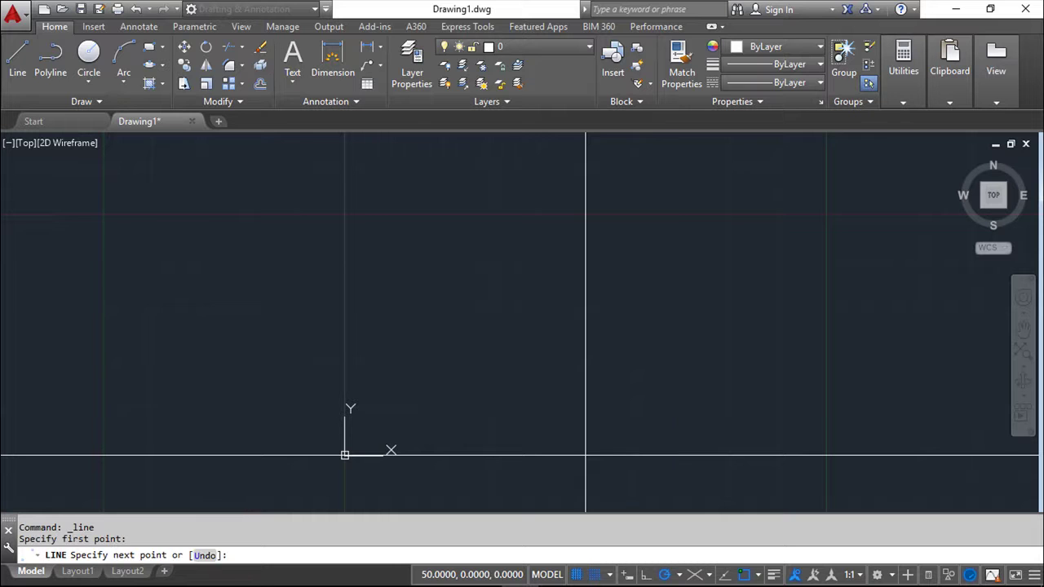
left_click(826, 455)
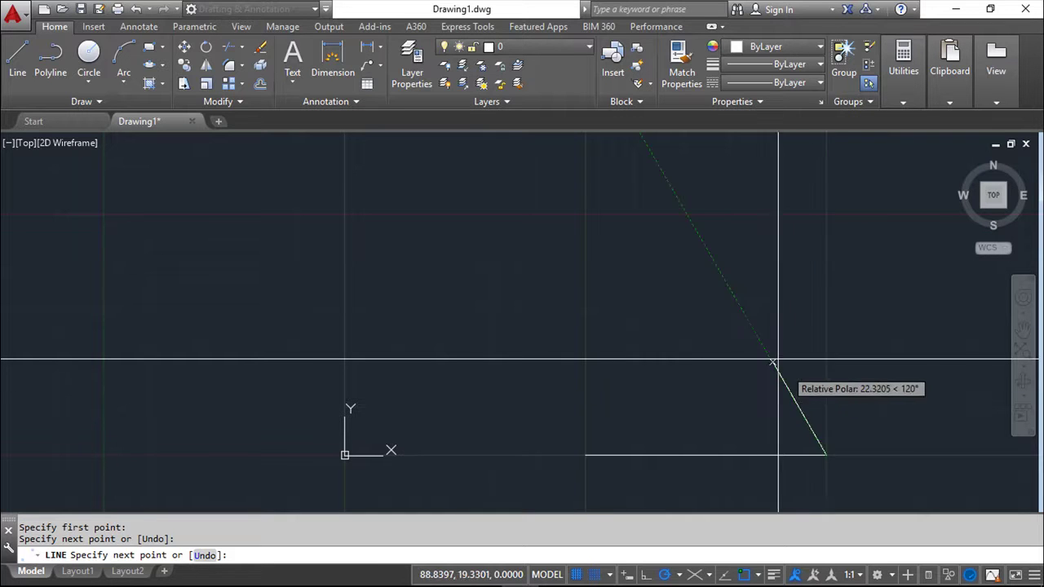
left_click(826, 359)
left_click(778, 359)
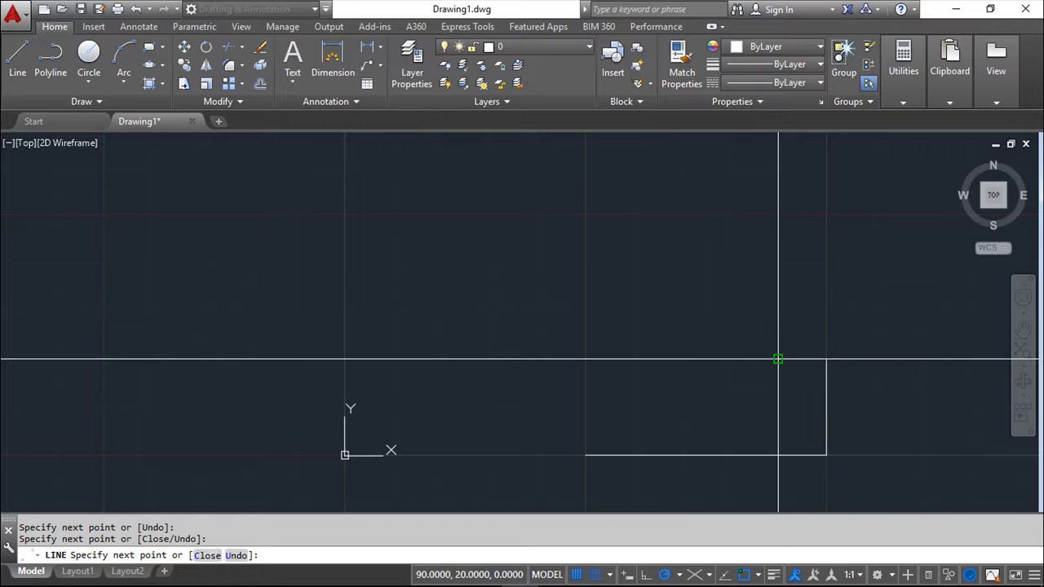
left_click(778, 334)
left_click(730, 334)
Add the remaining stair risers and treads and the top edge, closing the outline at the start point.
left_click(730, 311)
left_click(682, 311)
left_click(657, 287)
left_click(633, 287)
left_click(585, 263)
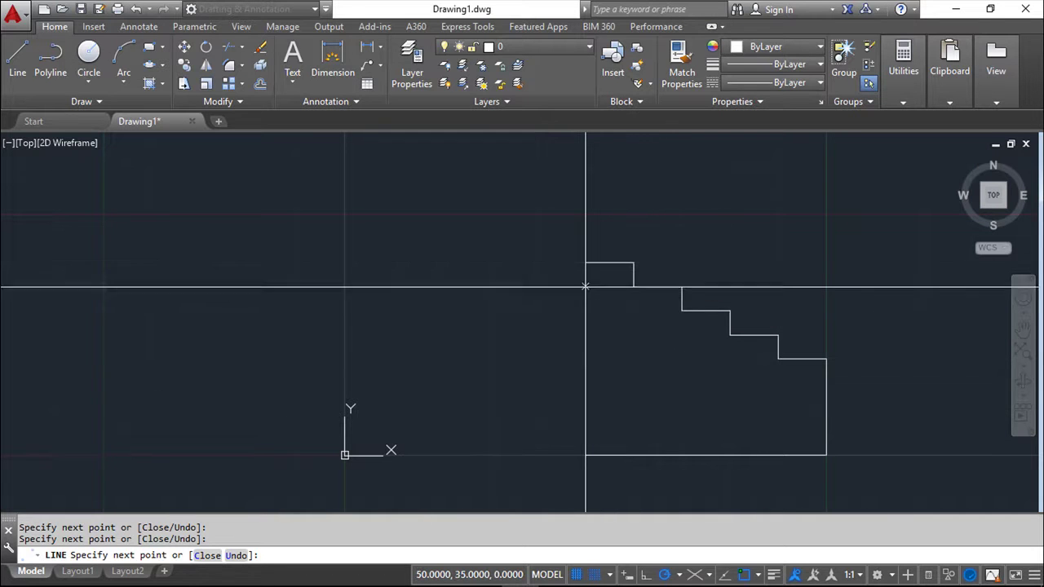
left_click(585, 455)
right_click(510, 380)
left_click(544, 392)
middle_click_drag(454, 356, 326, 313)
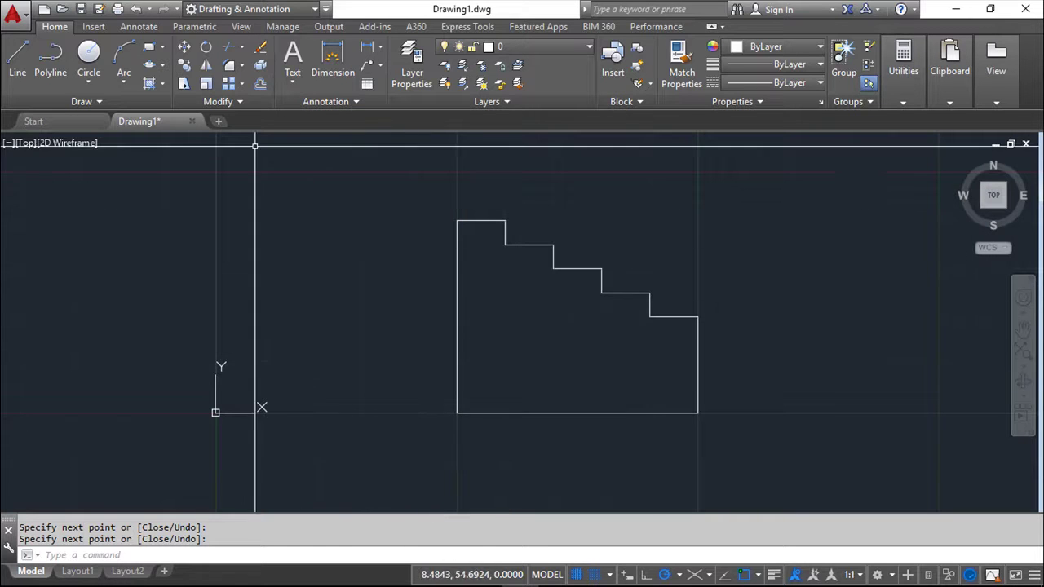
Erase all 12 segments of the stepped outline using a window selection.
left_click(261, 50)
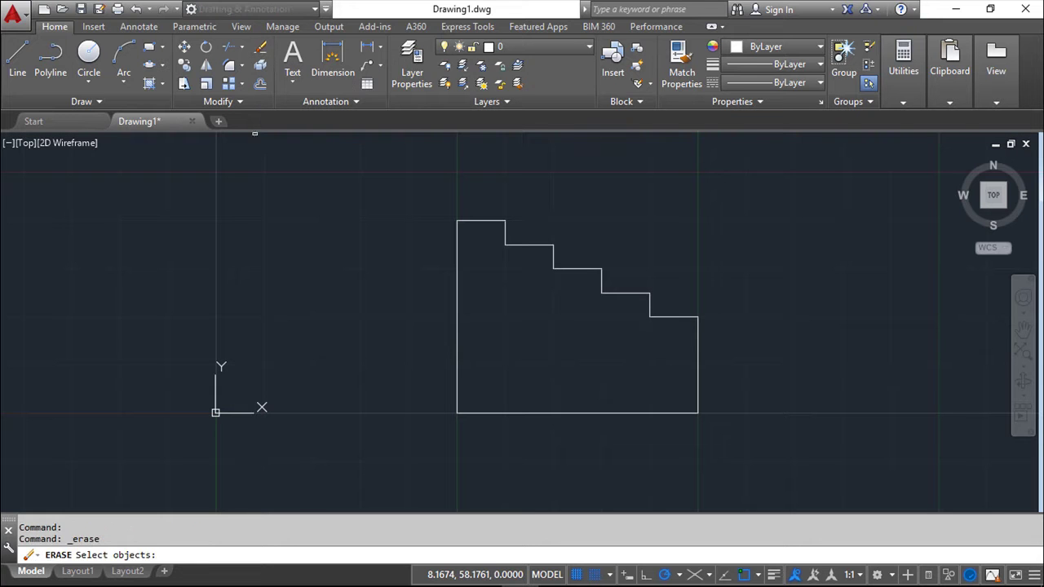
left_click(393, 193)
left_click(733, 450)
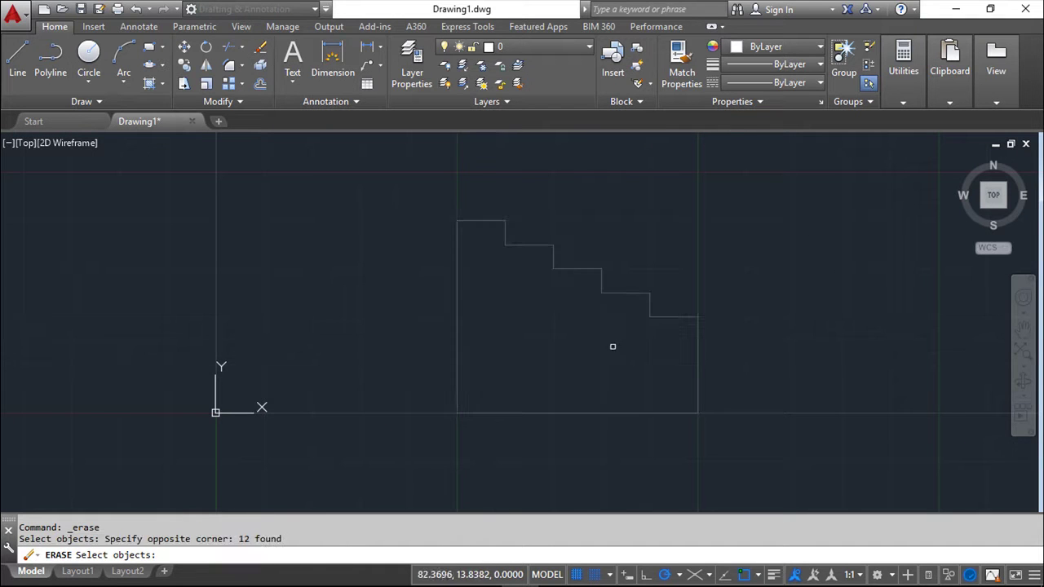
key("Return")
mouse_move(448, 411)
middle_mouse_down()
mouse_move(568, 422)
mouse_move(513, 392)
mouse_move(537, 376)
mouse_move(563, 399)
mouse_move(582, 359)
mouse_move(560, 338)
middle_mouse_up()
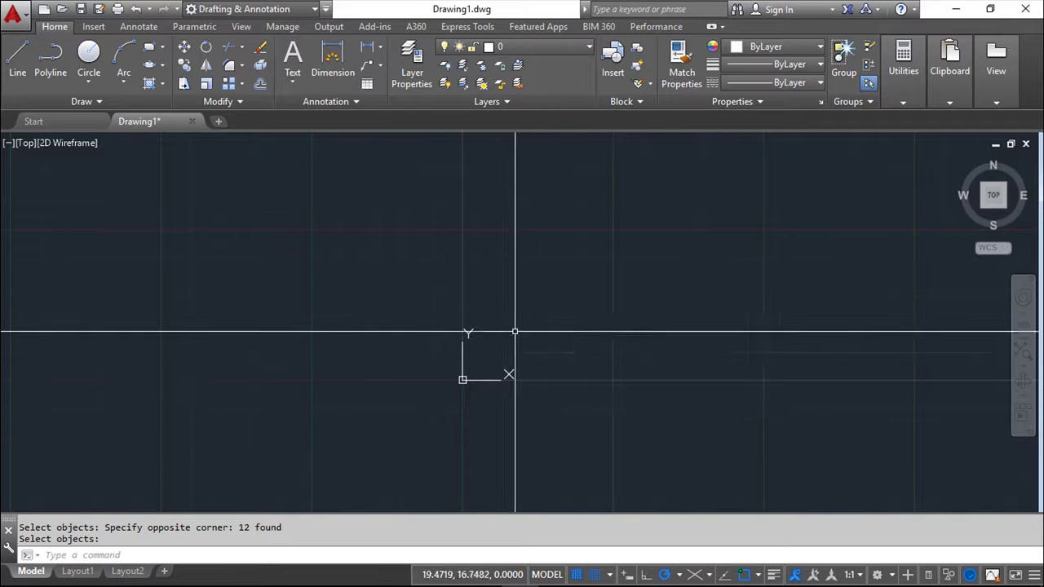
Choose Isometric snap on the Snap and Grid tab of Drafting Settings.
left_click(603, 570)
left_click(620, 553)
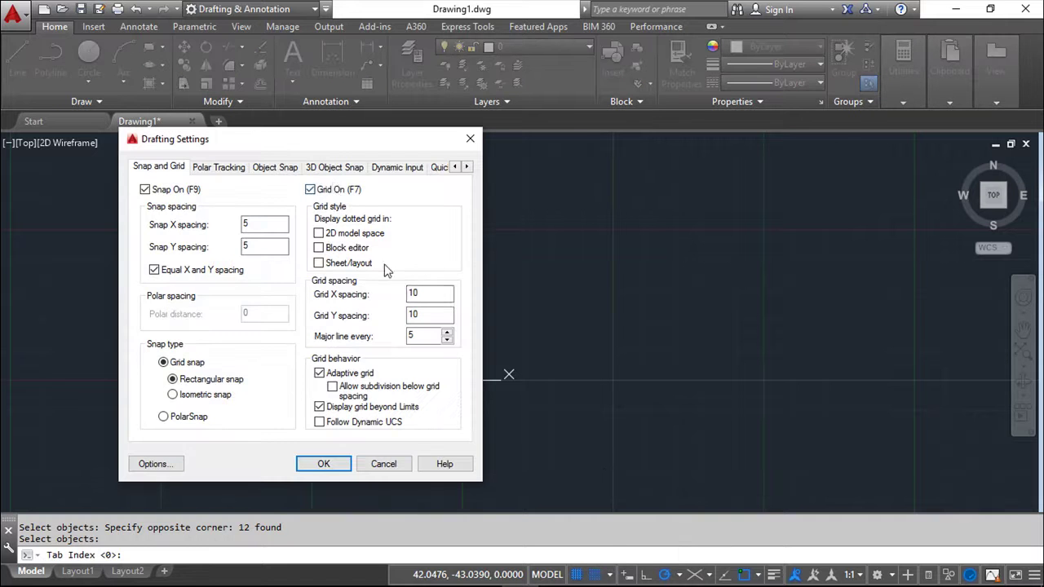
left_click_drag(322, 139, 352, 145)
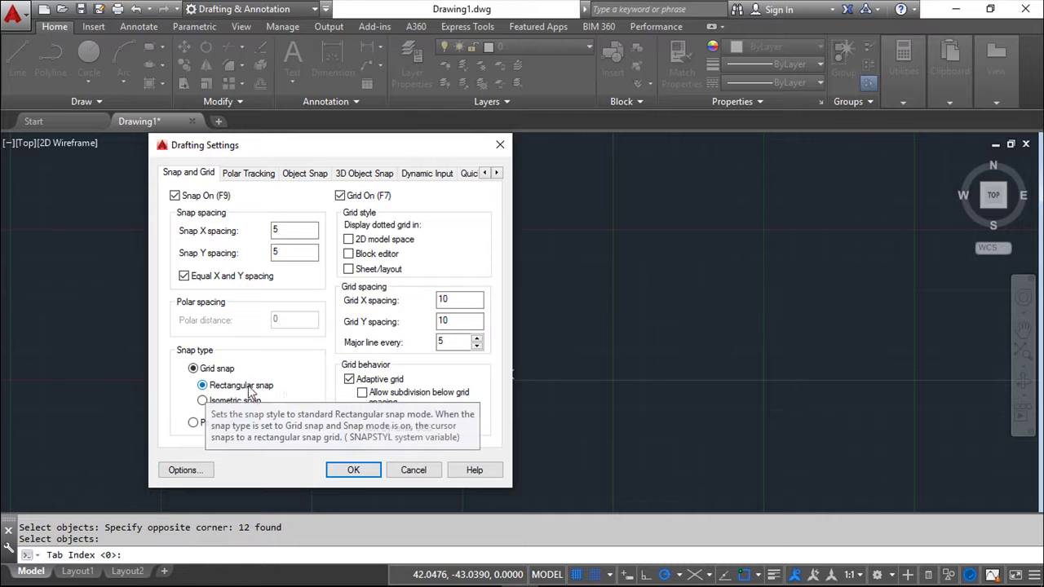
left_click(203, 401)
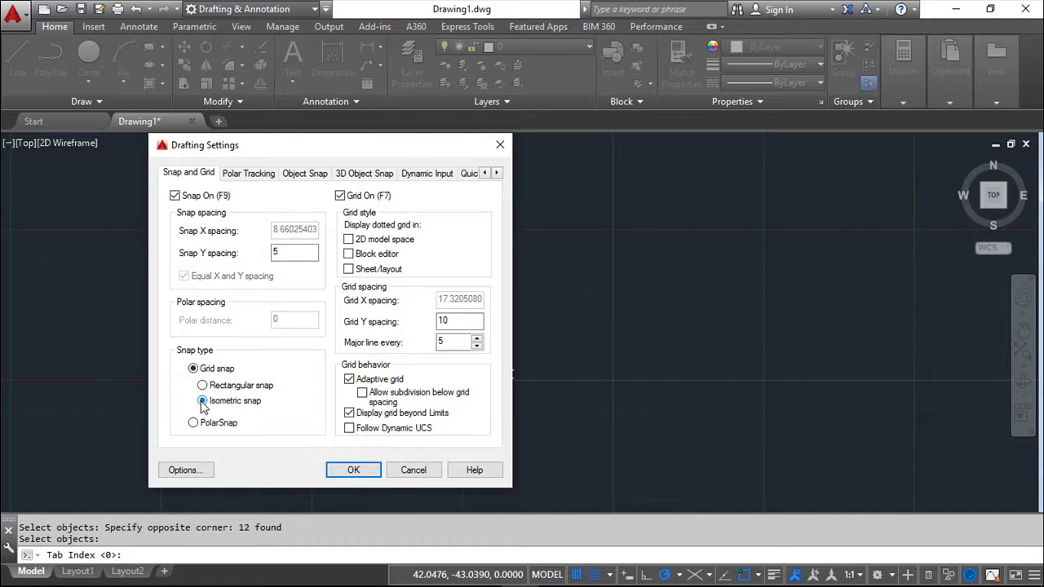
left_click_drag(354, 149, 800, 144)
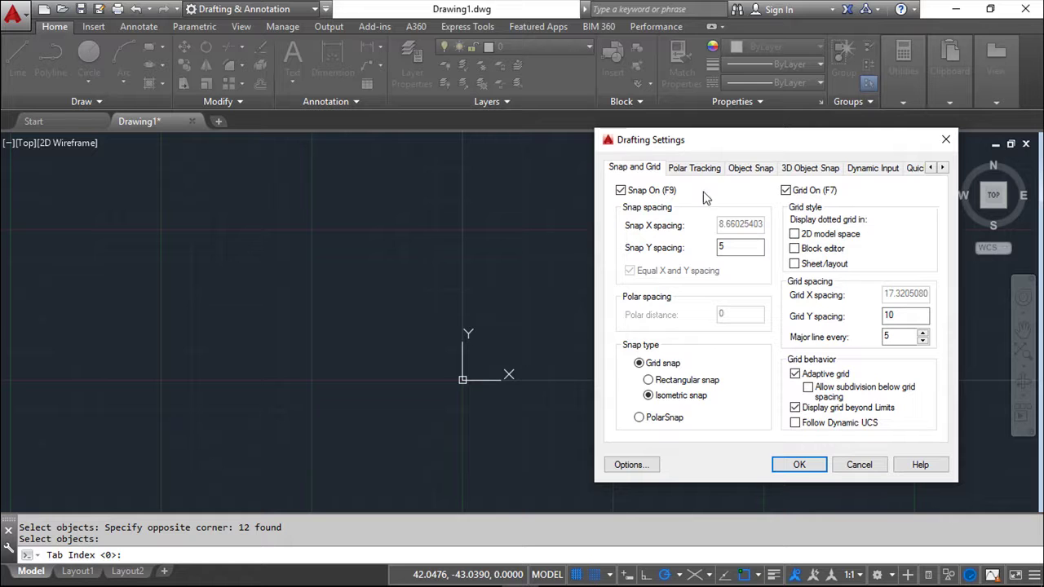
Apply the isometric snap and grid settings and recentre the view on the origin.
left_click(800, 465)
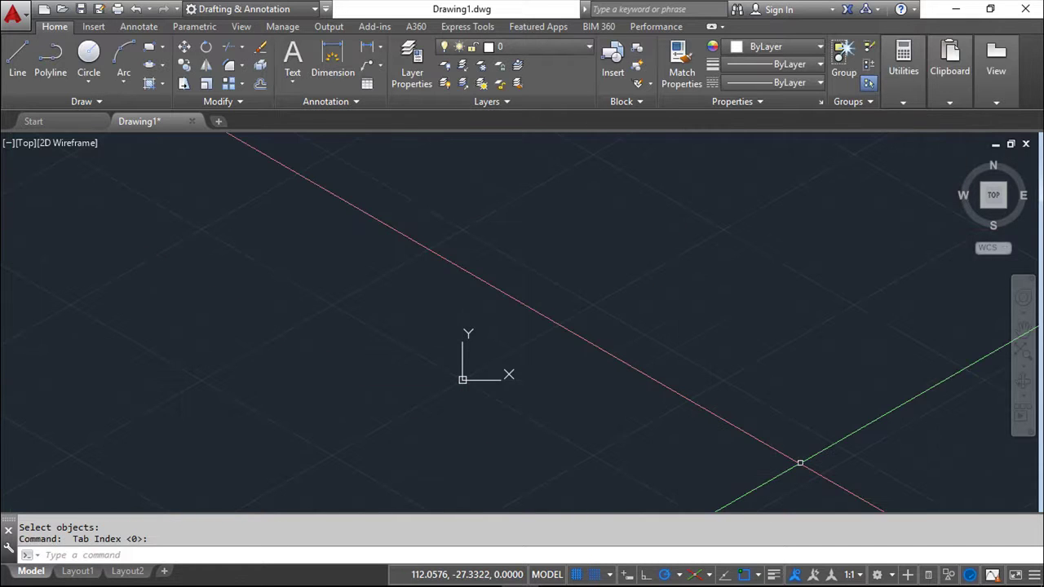
scroll(525, 355, "up", 2)
scroll(525, 356, "up", 1)
mouse_move(421, 366)
middle_mouse_down()
mouse_move(508, 314)
mouse_move(527, 329)
mouse_move(522, 377)
middle_mouse_up()
scroll(517, 373, "down", 1)
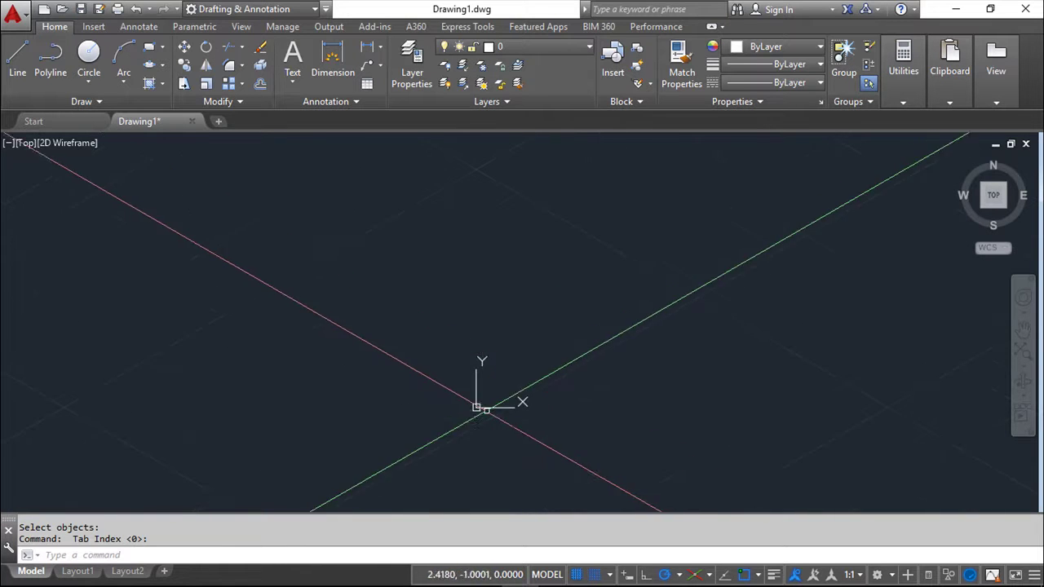
Draw the cube's right face from the origin with 50-unit isometric edges.
left_click(18, 54)
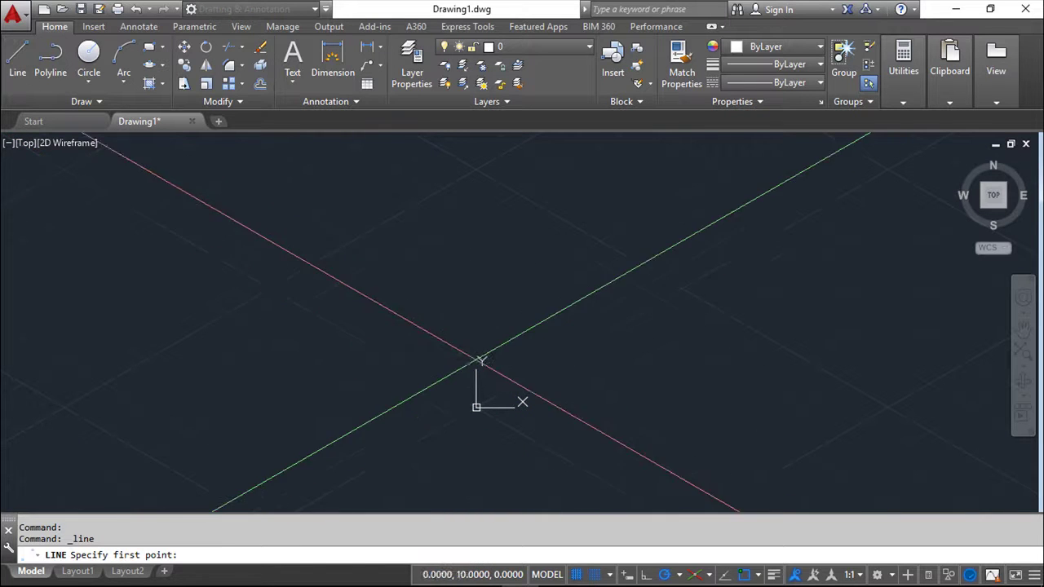
middle_click_drag(501, 345, 478, 368)
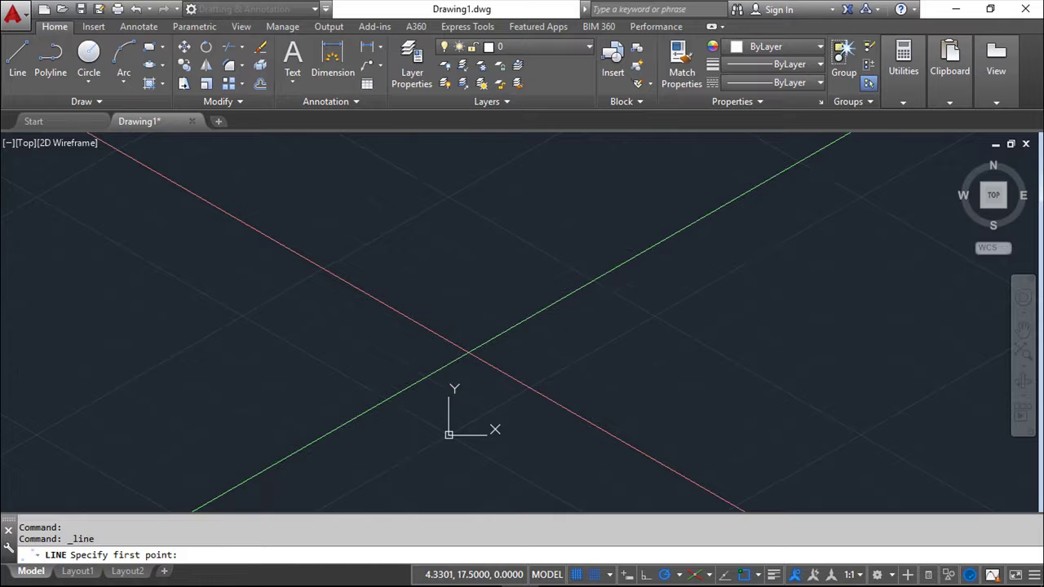
left_click(448, 434)
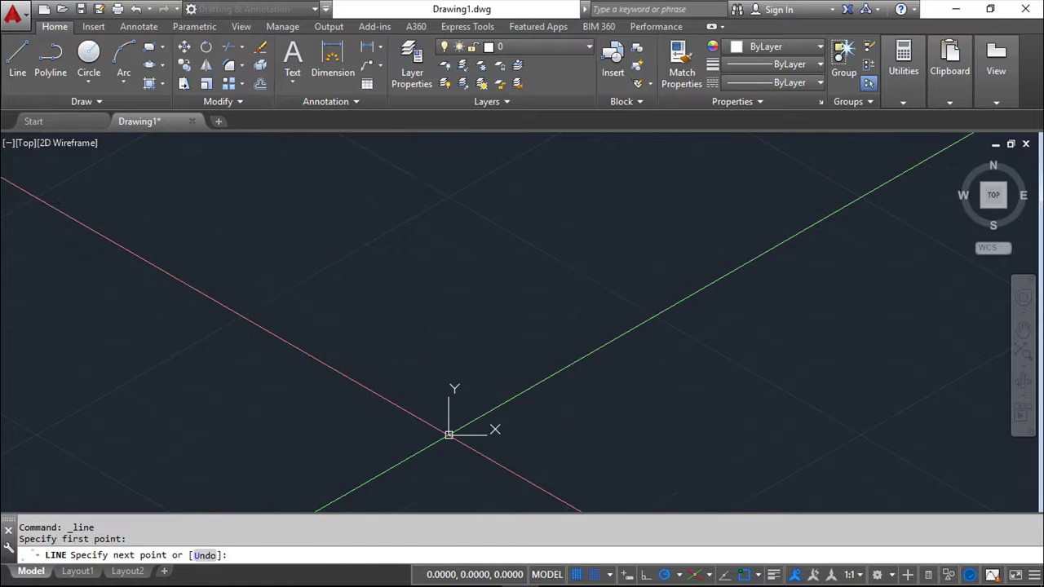
left_click(654, 318)
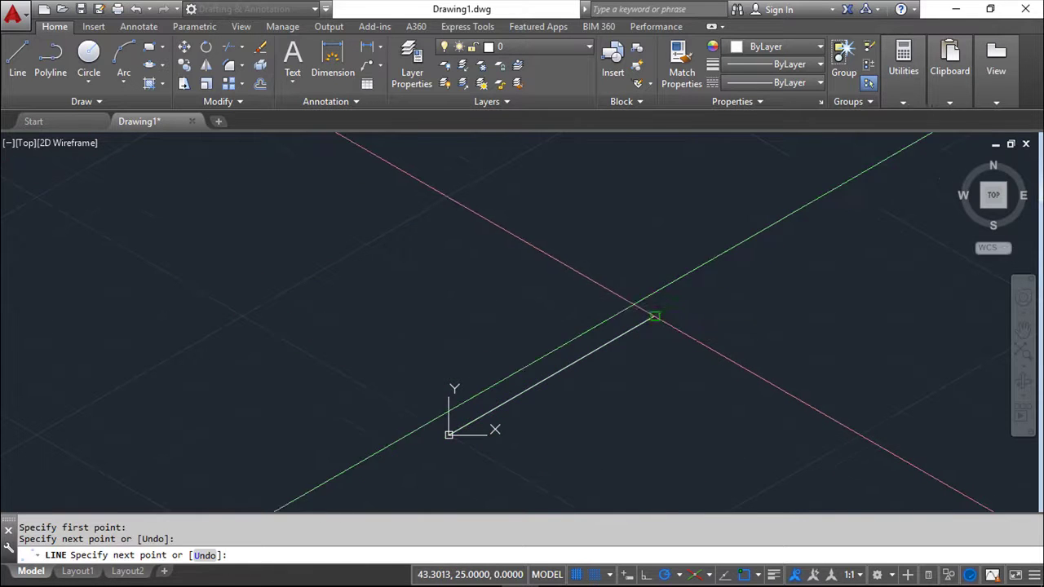
scroll(612, 252, "down", 2)
middle_click_drag(610, 252, 615, 316)
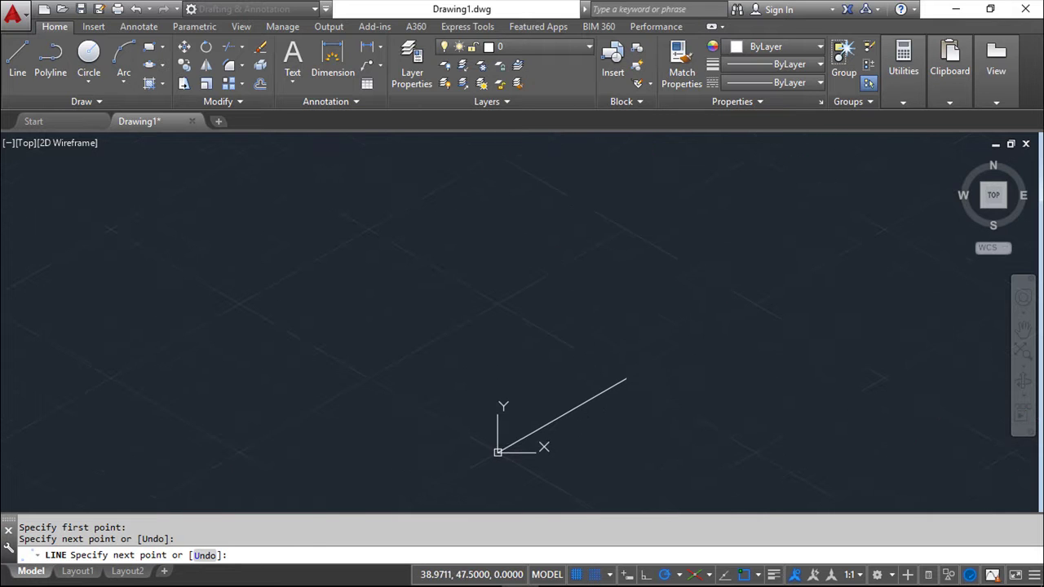
left_click(625, 231)
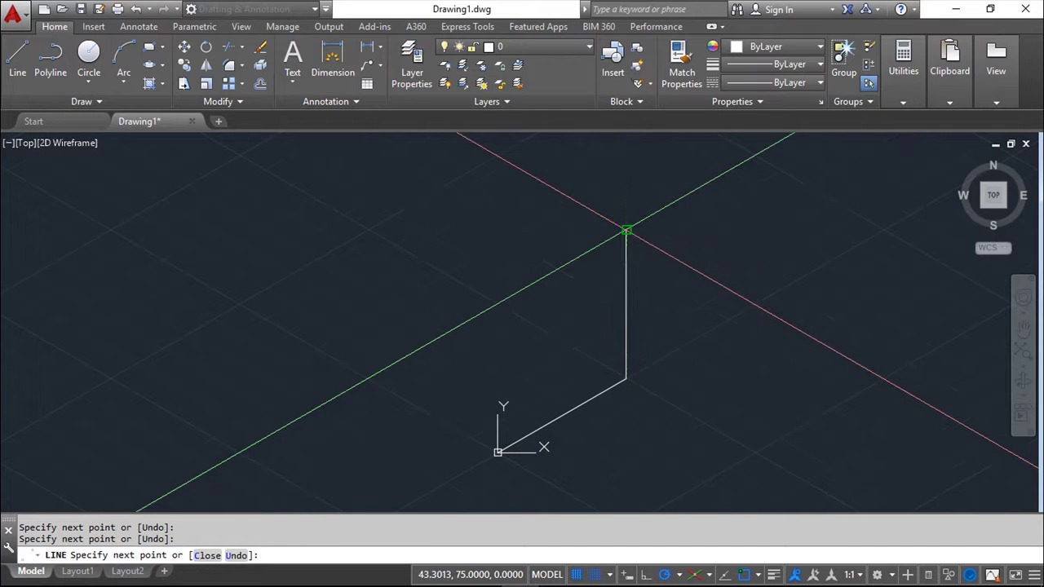
left_click(496, 305)
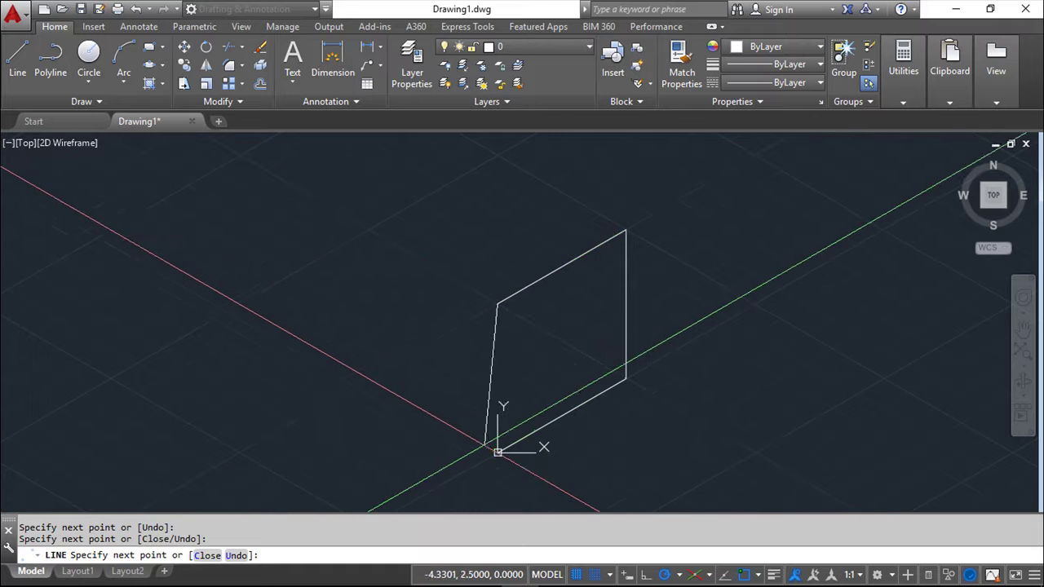
left_click(497, 451)
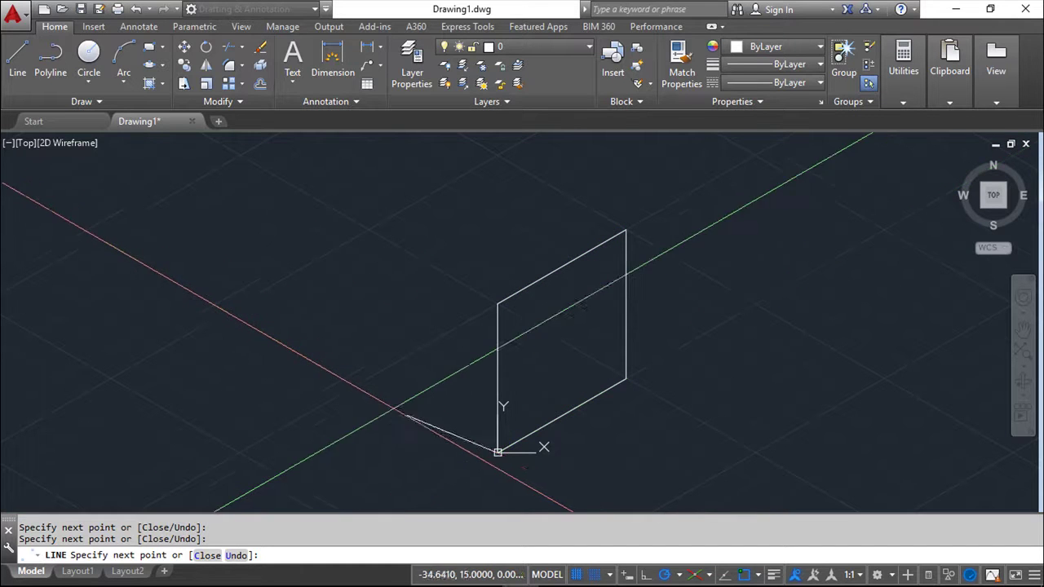
Draw the cube's left face, closing it at the middle corner.
left_click(369, 379)
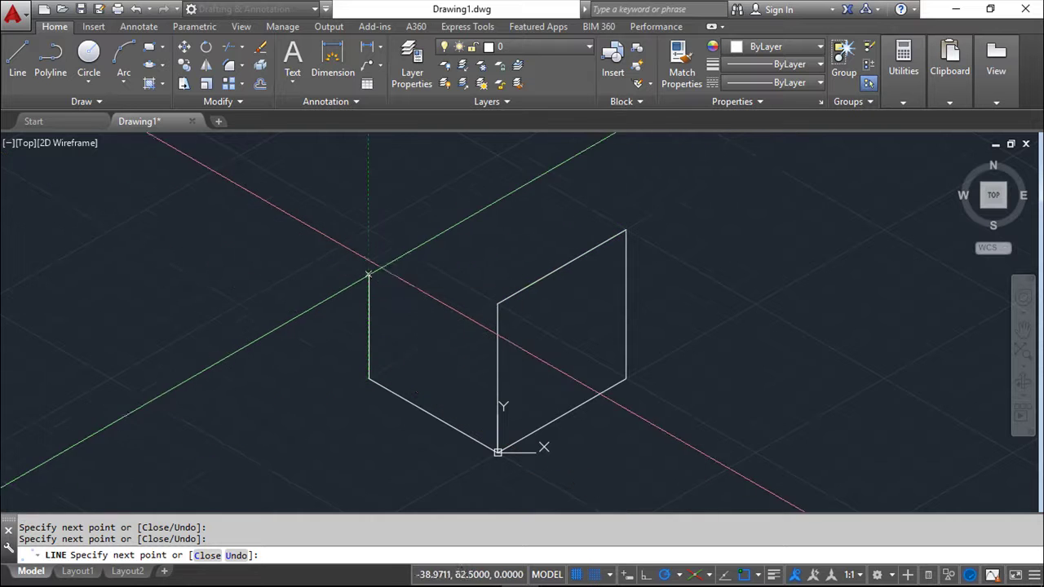
left_click(368, 231)
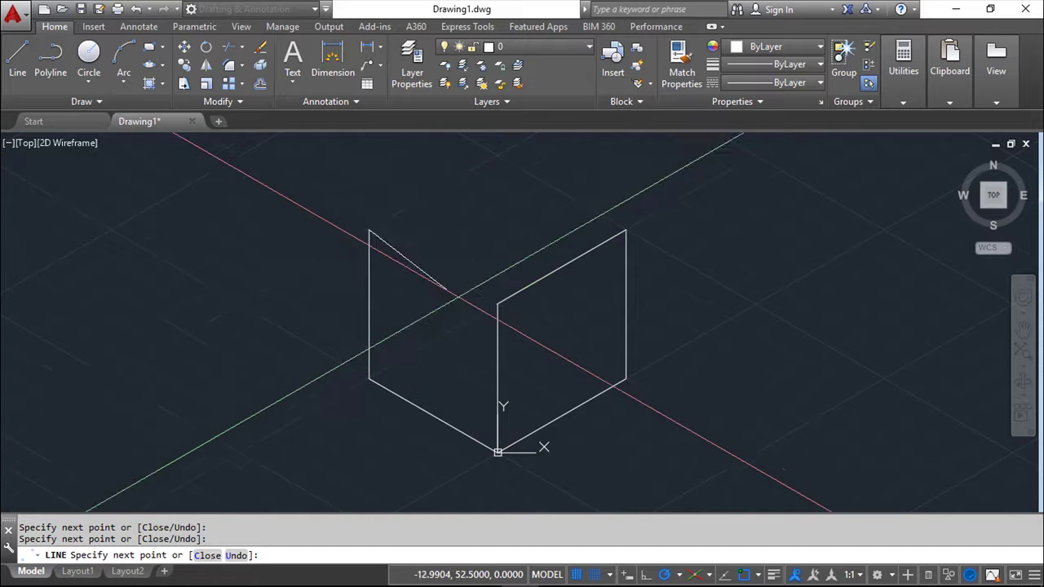
left_click(497, 304)
right_click(689, 280)
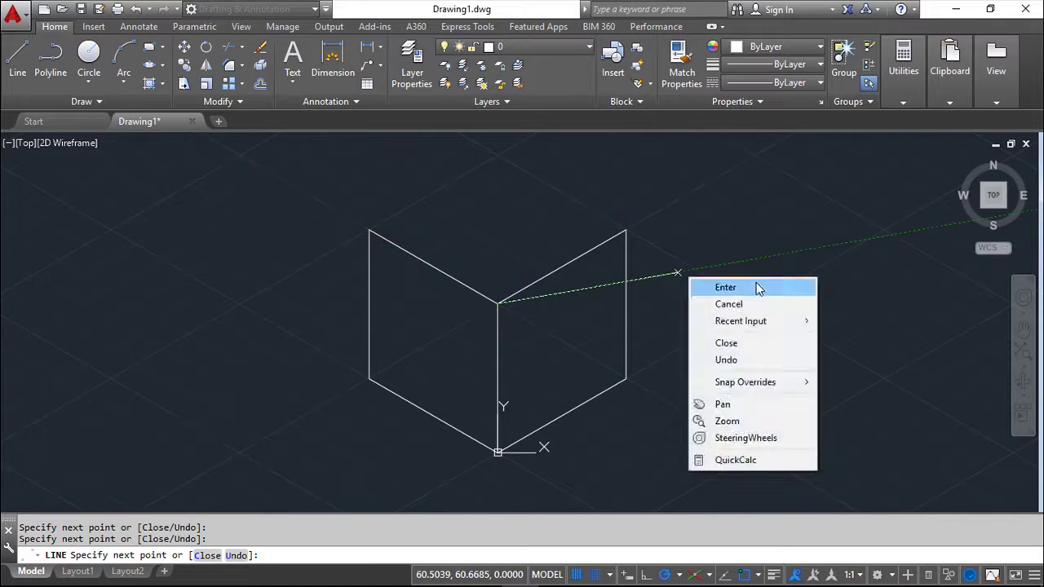
left_click(722, 286)
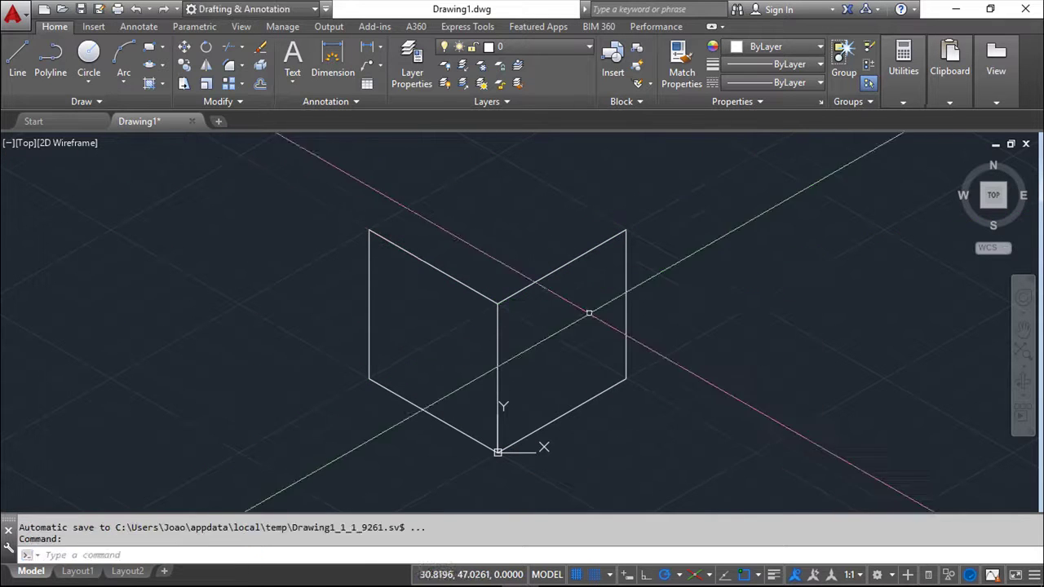
Draw the two upper edges that complete the cube's top face.
left_click(17, 59)
left_click(368, 231)
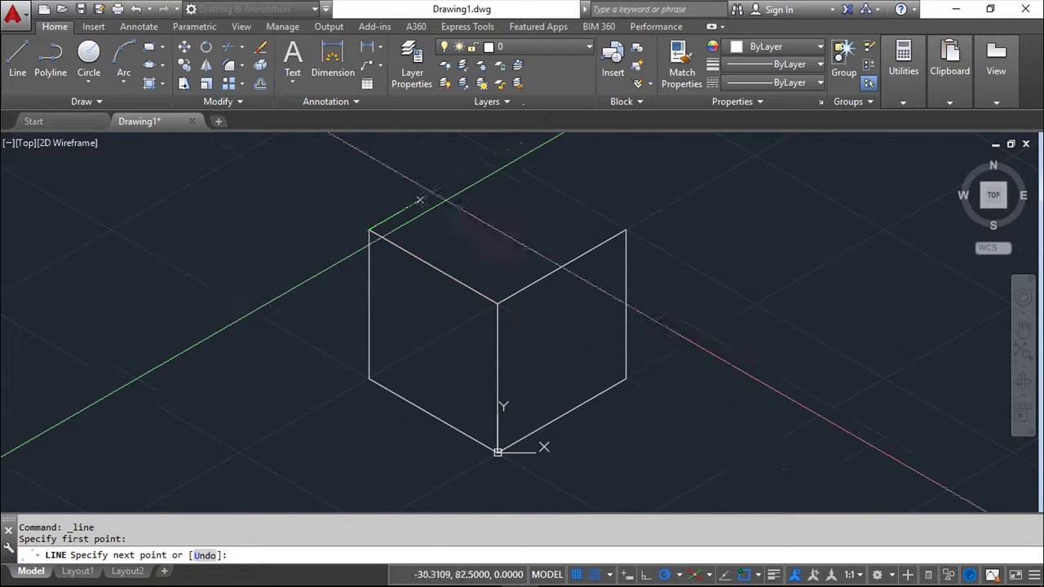
left_click(496, 155)
left_click(625, 231)
right_click(707, 273)
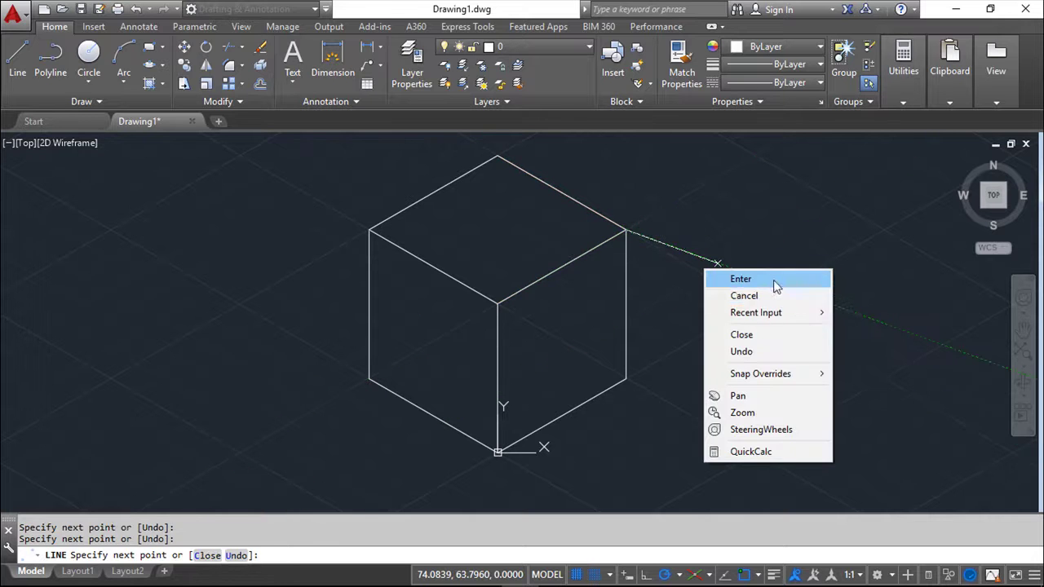
left_click(738, 278)
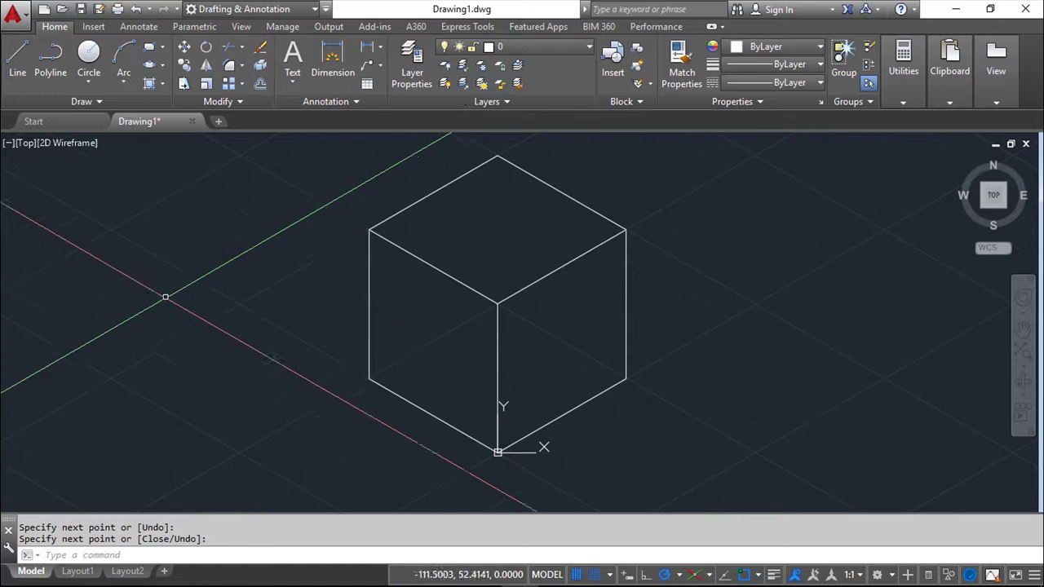
scroll(123, 326, "down", 1)
mouse_move(245, 317)
middle_mouse_down()
mouse_move(361, 354)
mouse_move(397, 347)
mouse_move(322, 328)
middle_mouse_up()
scroll(380, 337, "up", 1)
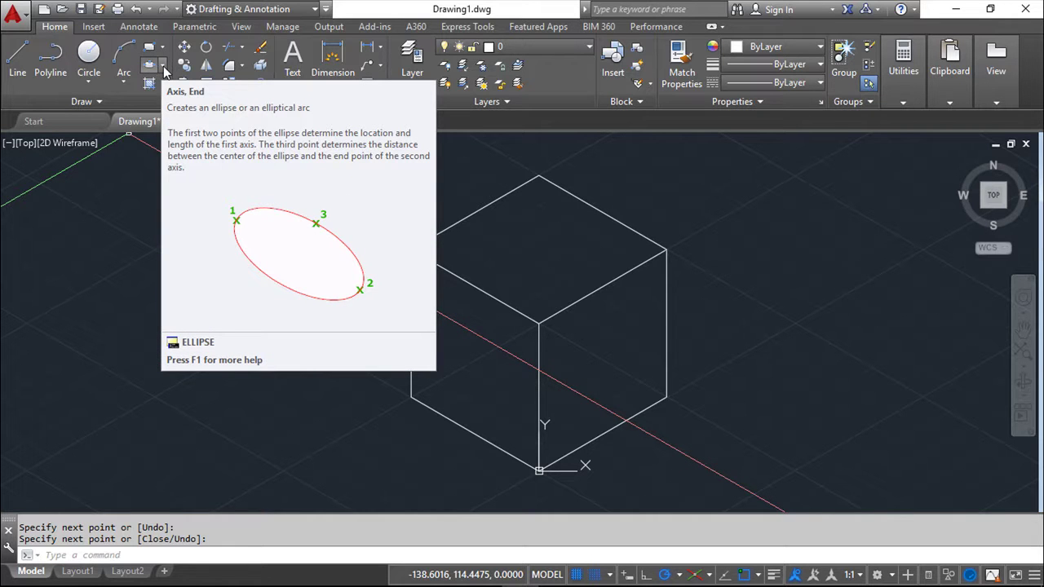
Draw an Ellipse Isocircle centred on the top face, with its radius reaching the edge midpoint.
left_click(163, 67)
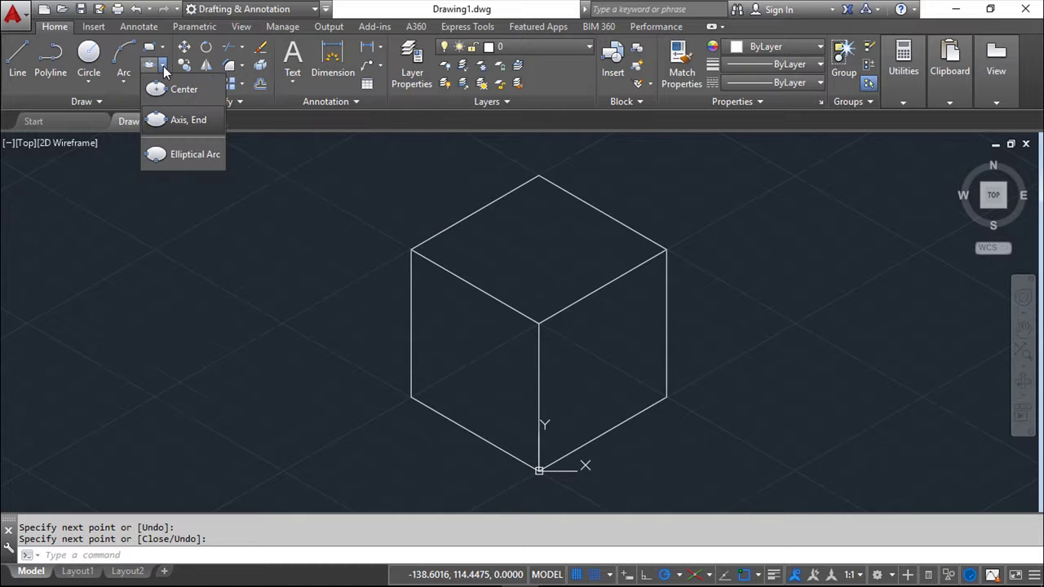
left_click(178, 121)
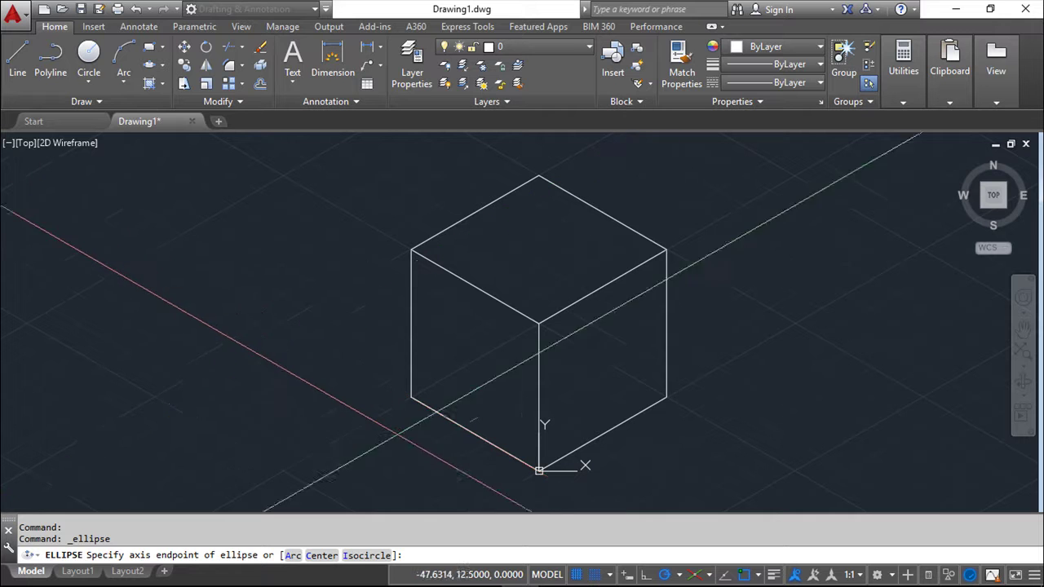
left_click(369, 556)
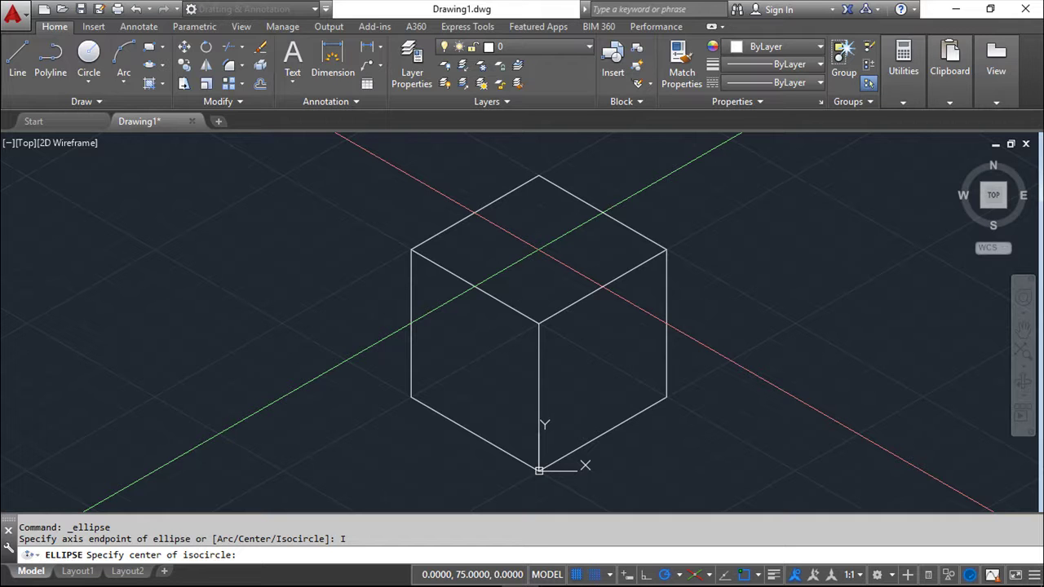
left_click(538, 249)
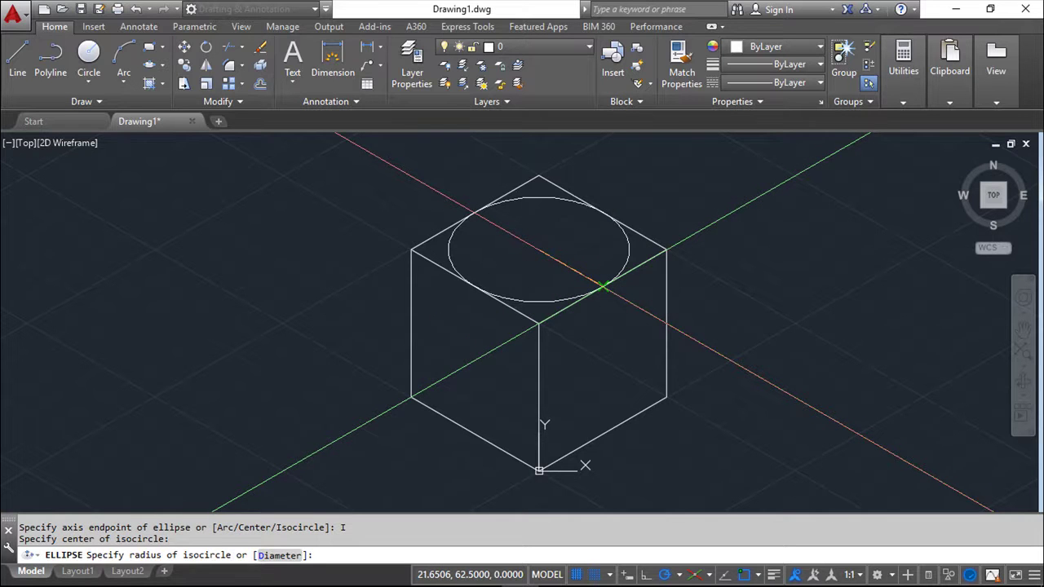
left_click(601, 285)
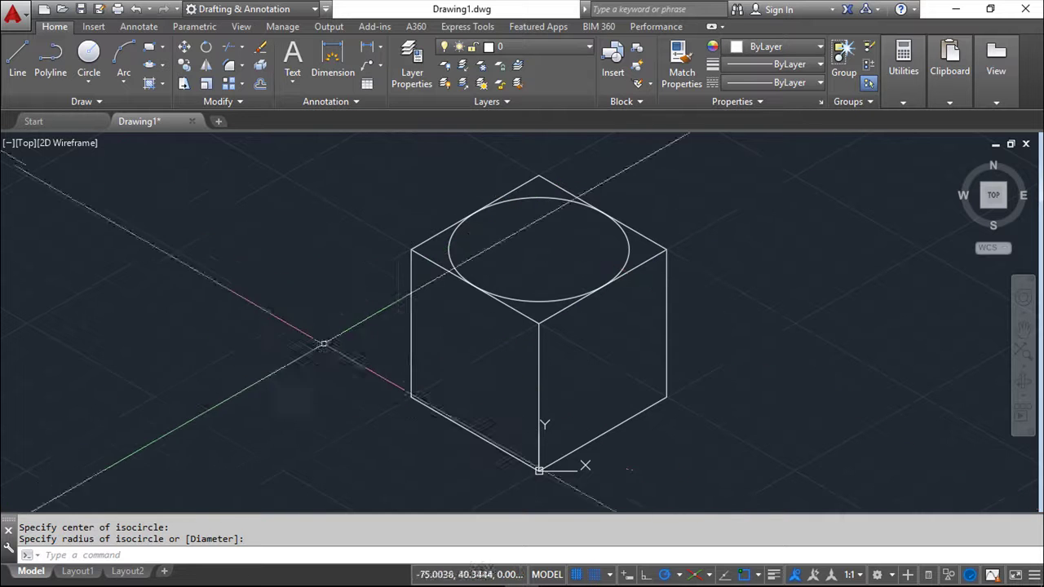
Repeat ELLIPSE as an isocircle and place its centre on the cube's left face.
key("Return")
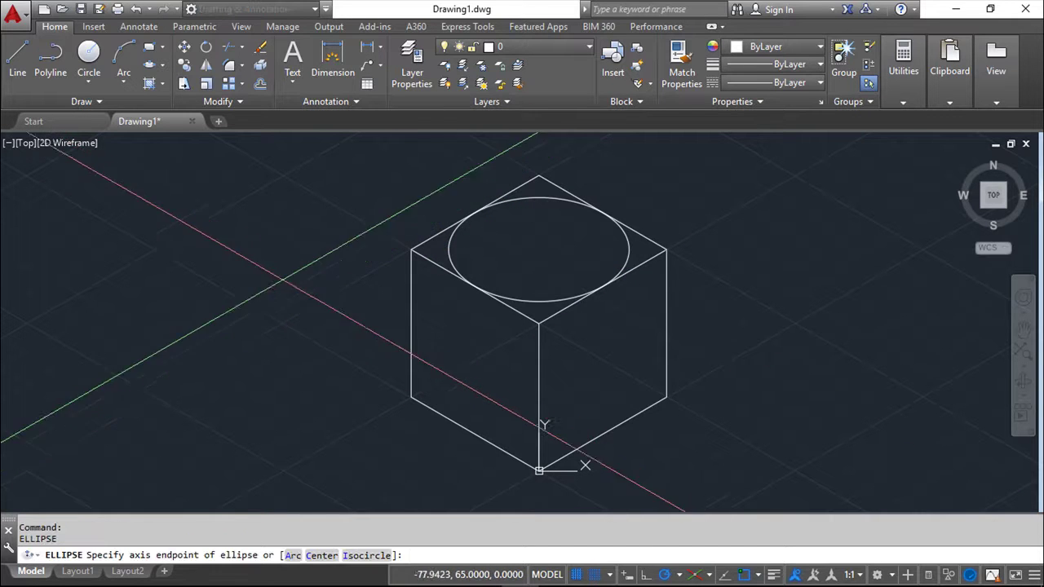
left_click(367, 555)
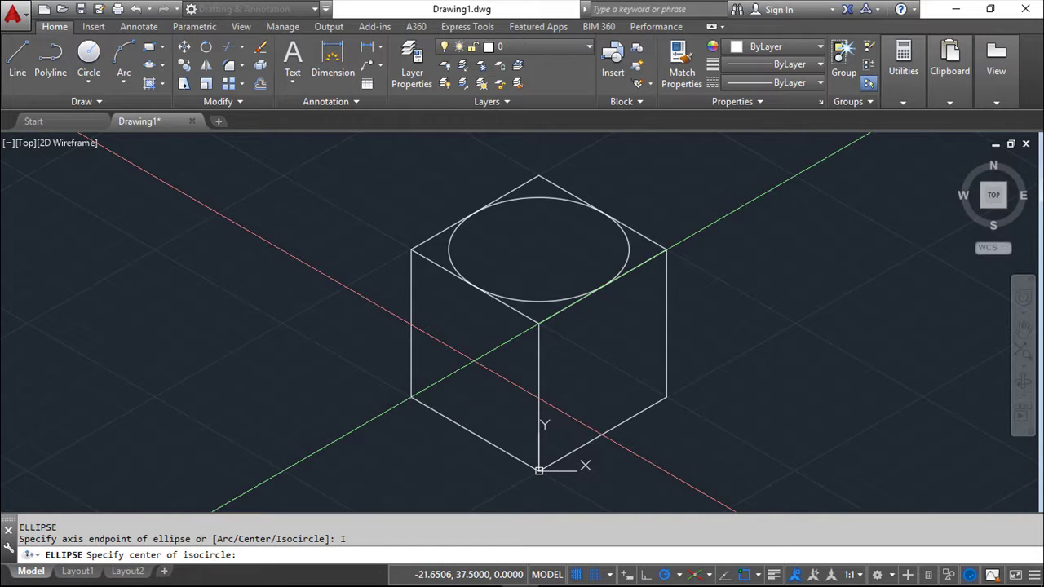
left_click(476, 361)
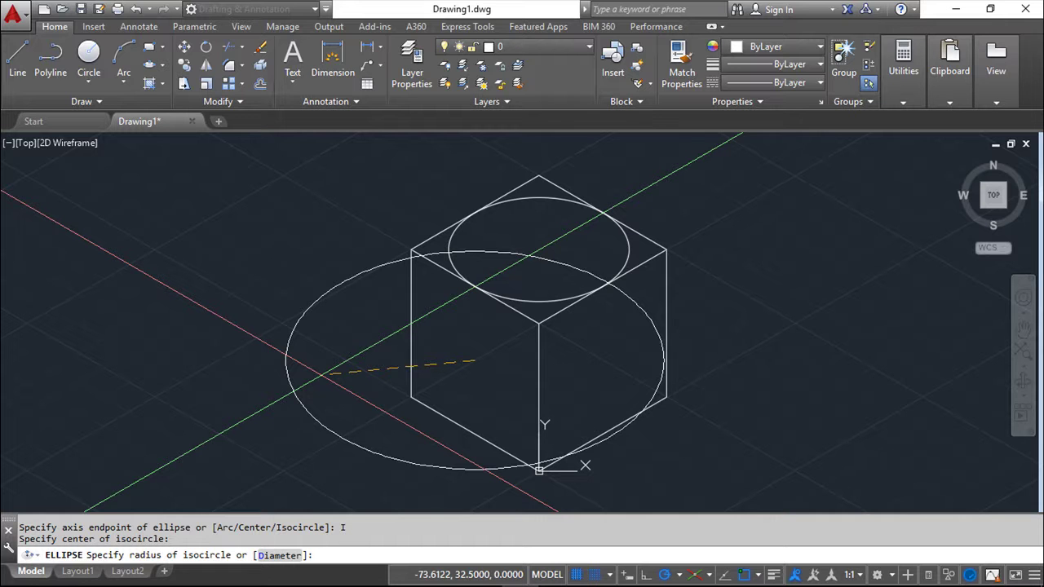
Dismiss the projection panel, cycle to Isoplane Left, and size the isocircle to the left face edge.
key("super+p")
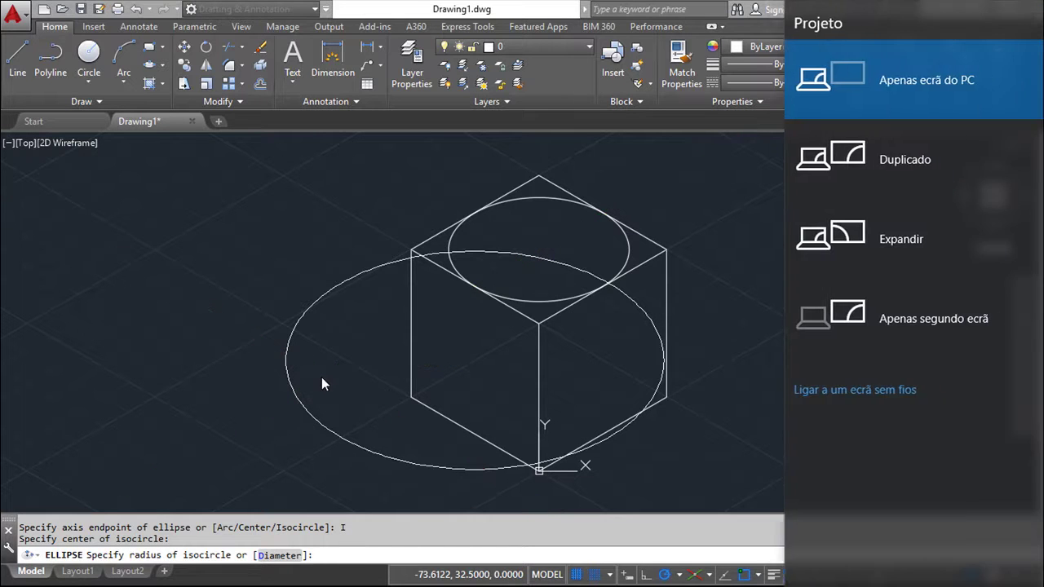
key("Escape")
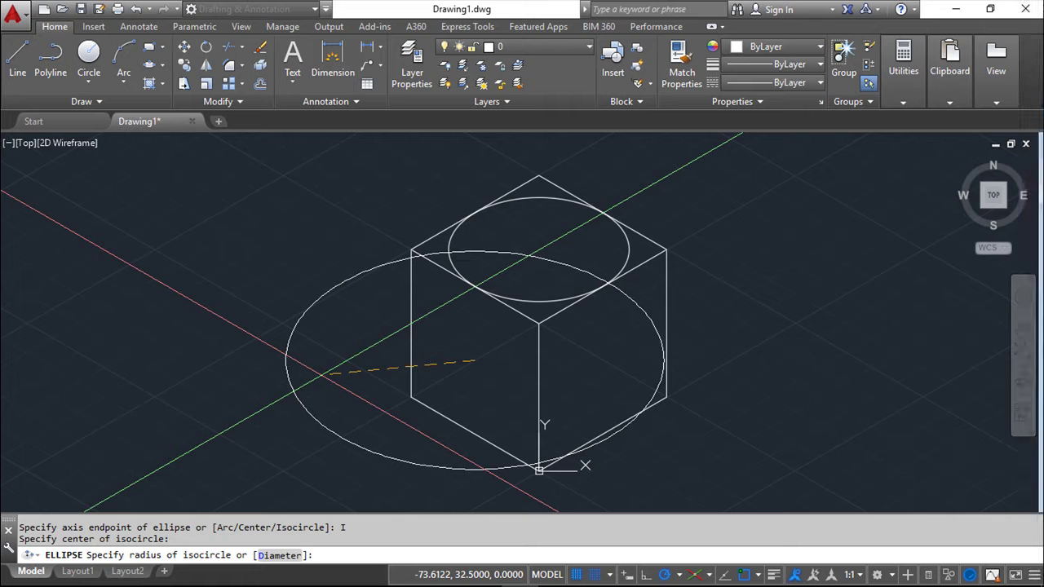
key("F5")
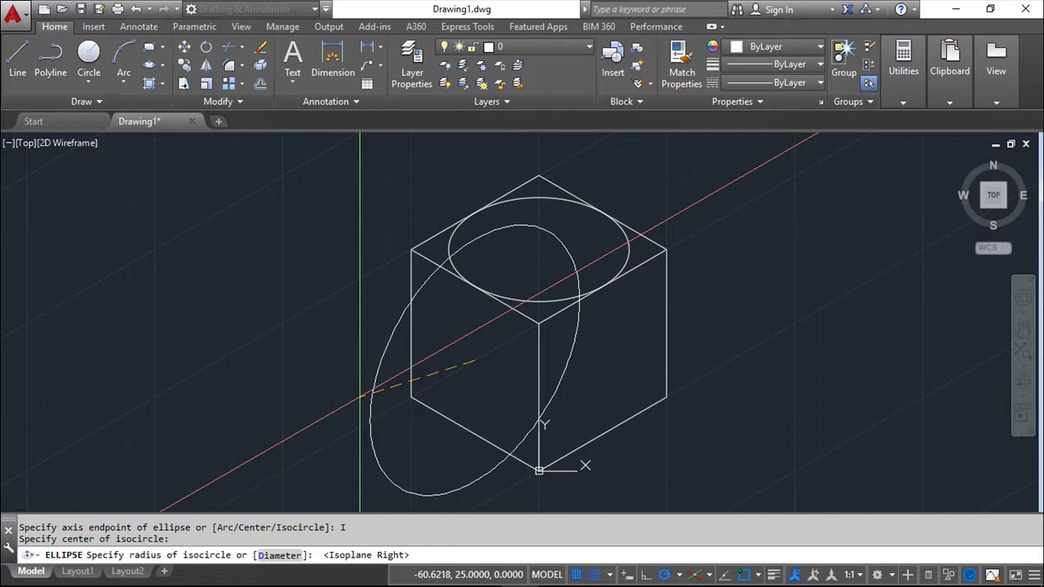
key("F5")
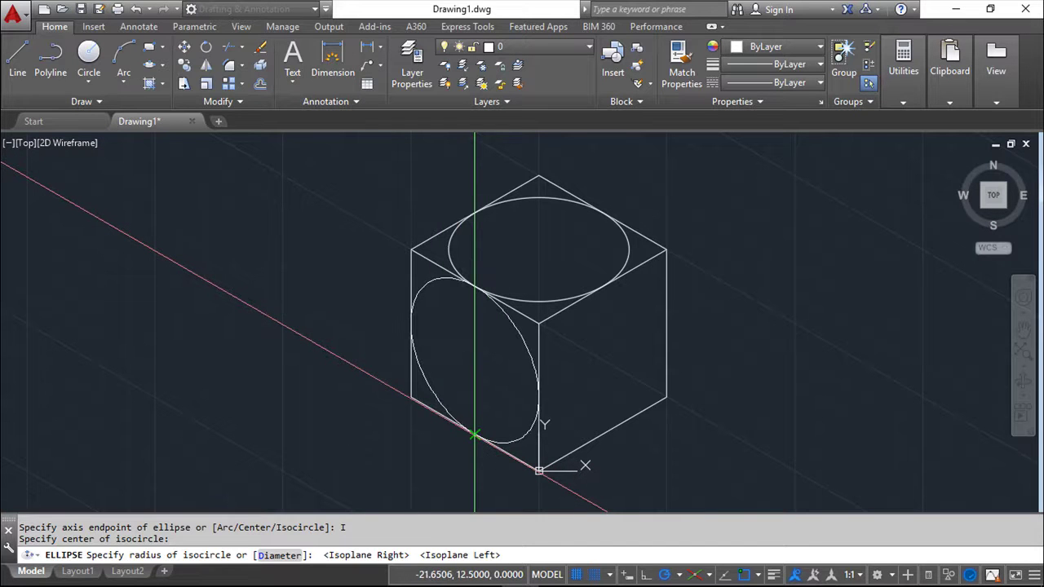
left_click(473, 435)
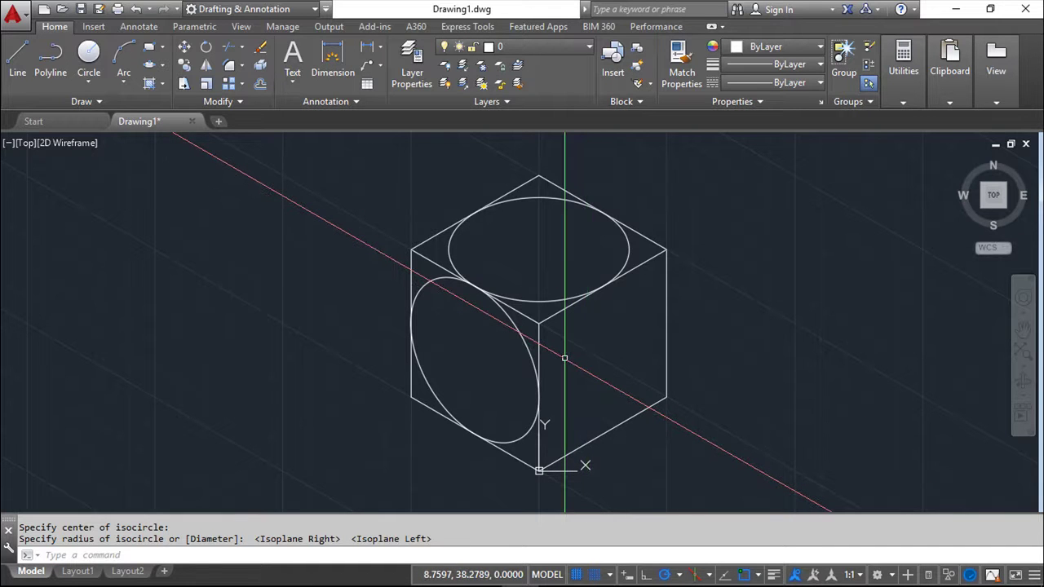
Draw an isocircle centred on the right face on Isoplane Right, sized to the face edge.
key("Return")
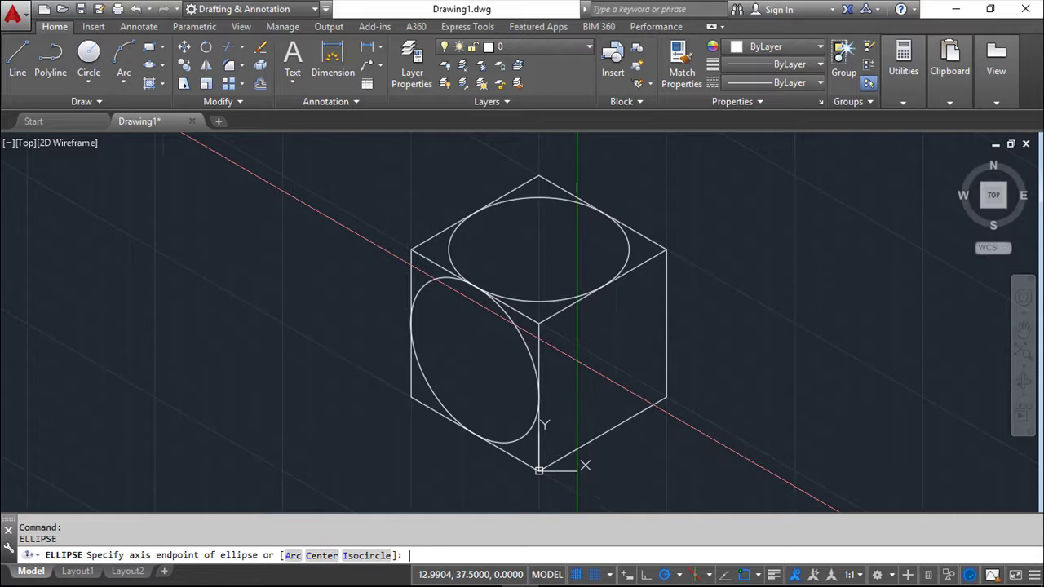
left_click(366, 555)
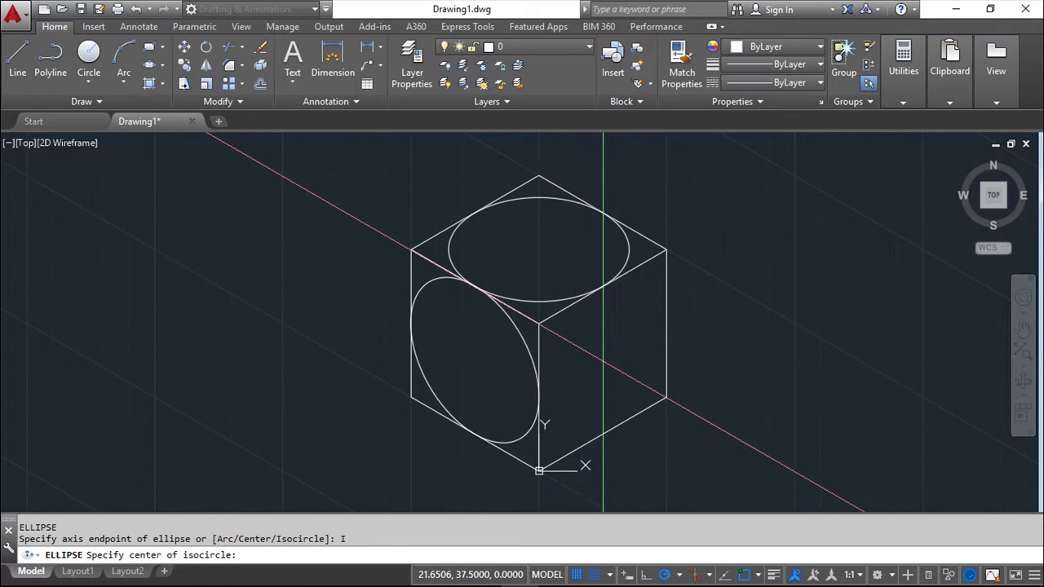
left_click(603, 360)
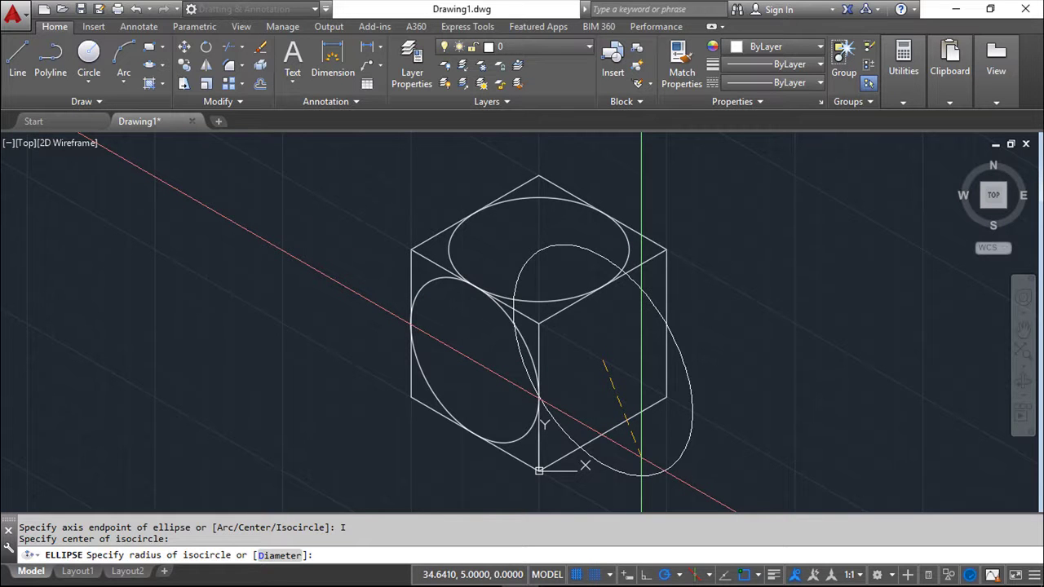
key("F5")
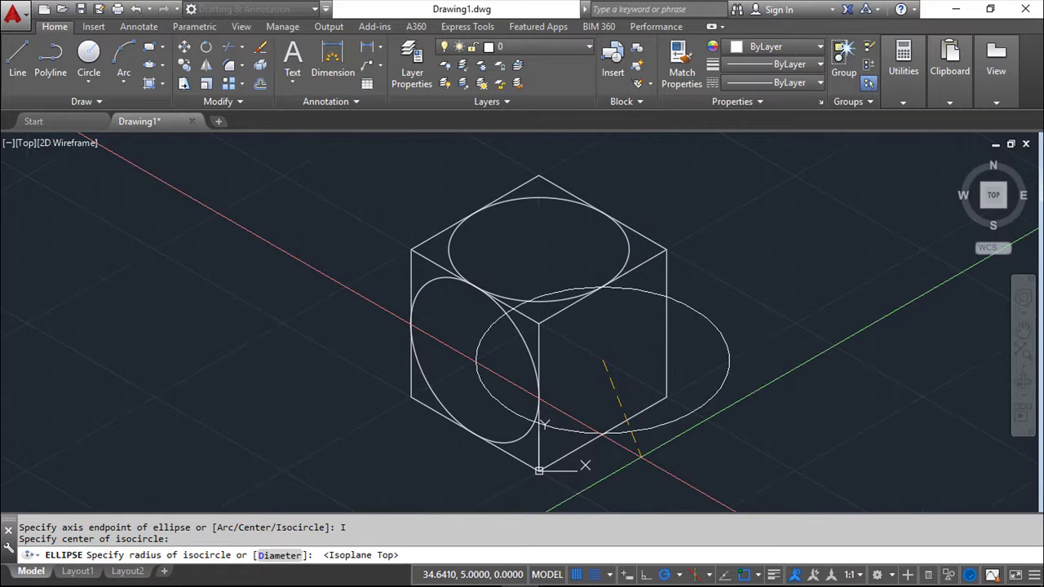
key("F5")
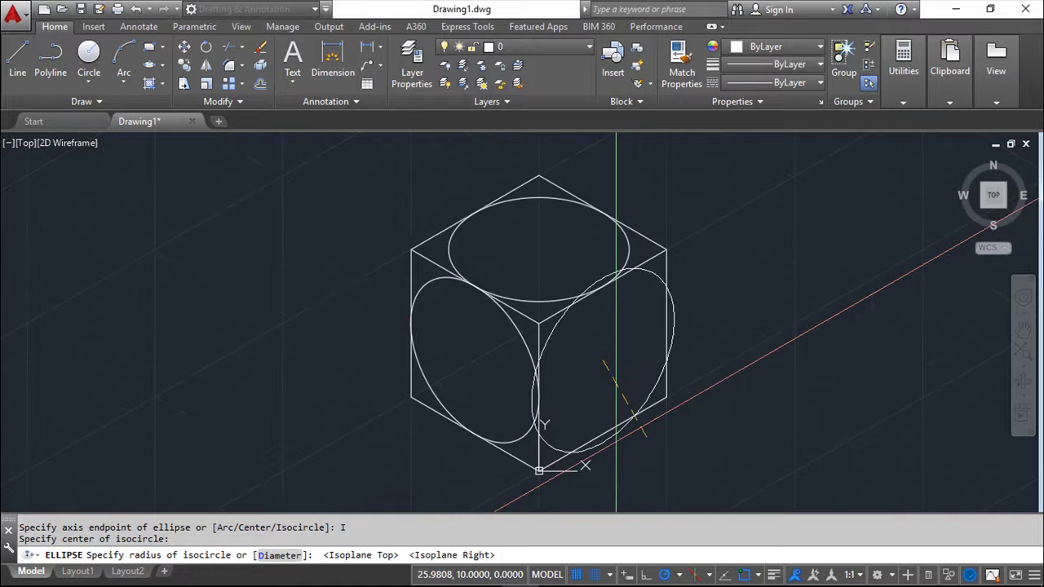
left_click(603, 435)
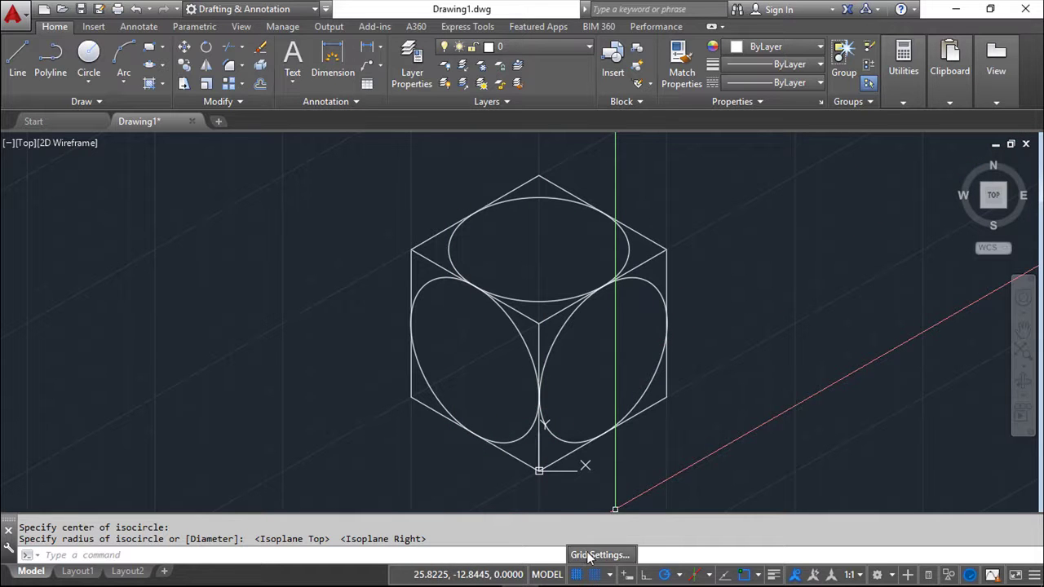
Set Rectangular snap in Grid Settings and re-centre the cube in the view.
left_click(599, 555)
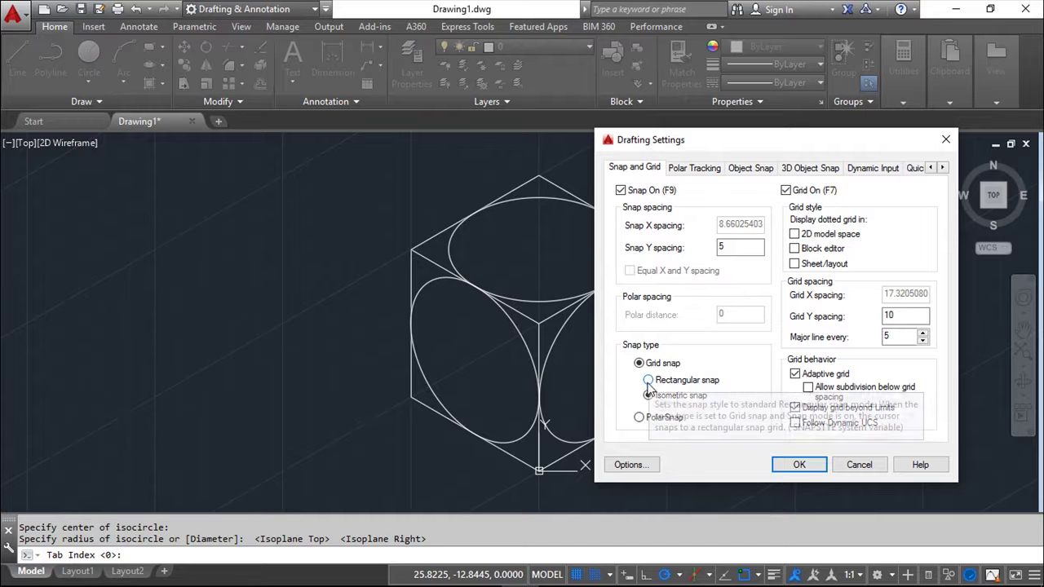
left_click(649, 380)
left_click(798, 464)
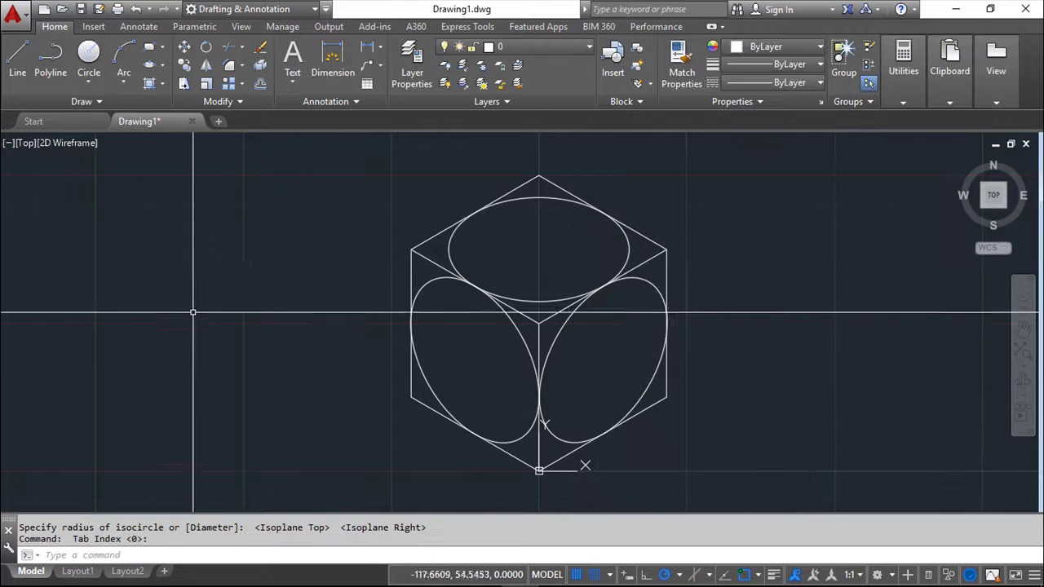
mouse_move(287, 395)
middle_mouse_down()
mouse_move(128, 370)
mouse_move(189, 389)
mouse_move(191, 380)
middle_mouse_up()
scroll(191, 380, "down", 1)
mouse_move(566, 399)
middle_mouse_down()
mouse_move(704, 396)
mouse_move(704, 370)
middle_mouse_up()
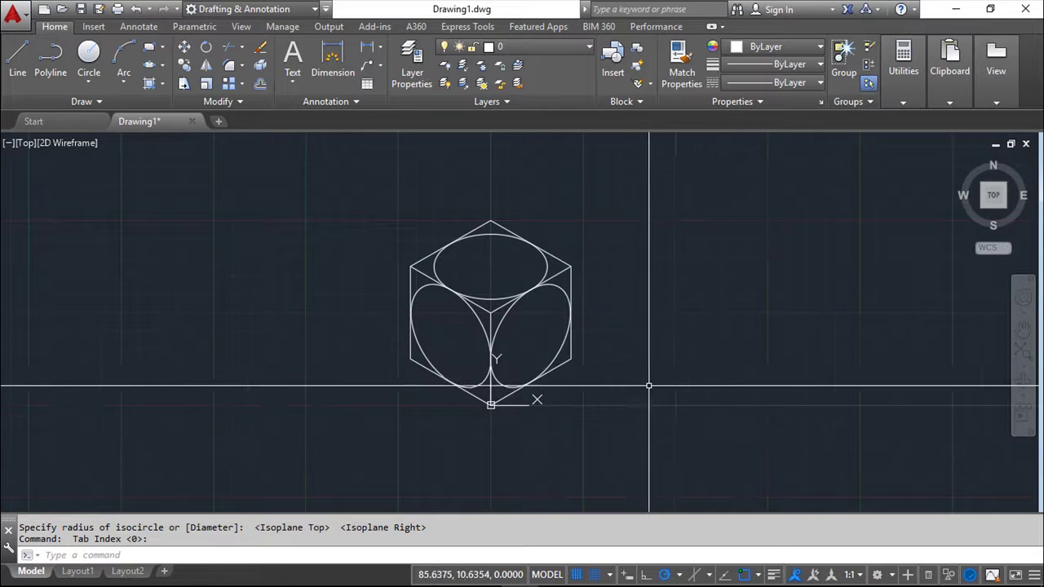
scroll(628, 375, "up", 2)
middle_click_drag(608, 353, 697, 367)
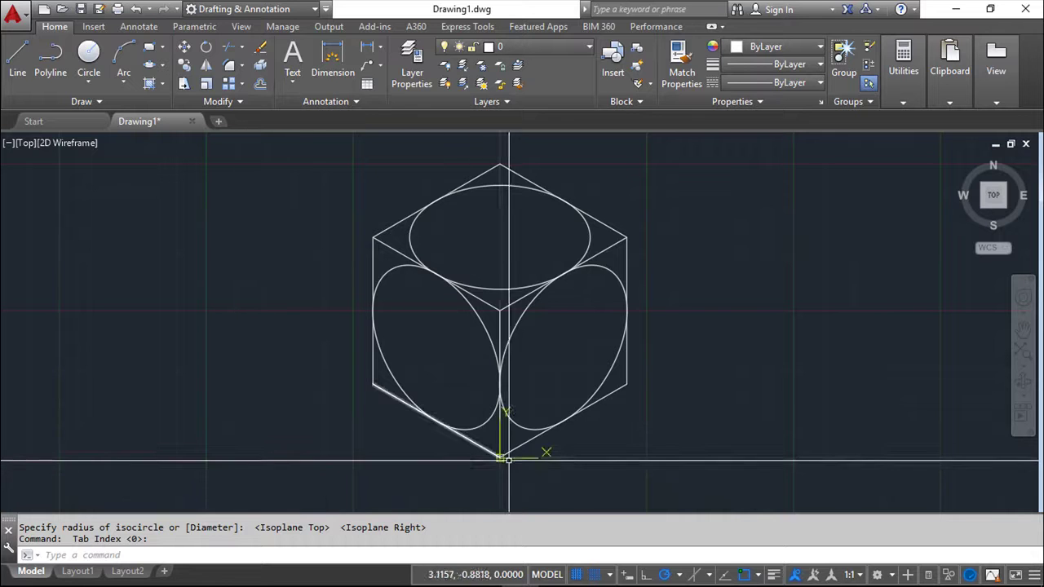
Switch the snap type to polar snapping in Drafting Settings.
right_click(579, 576)
left_click(602, 554)
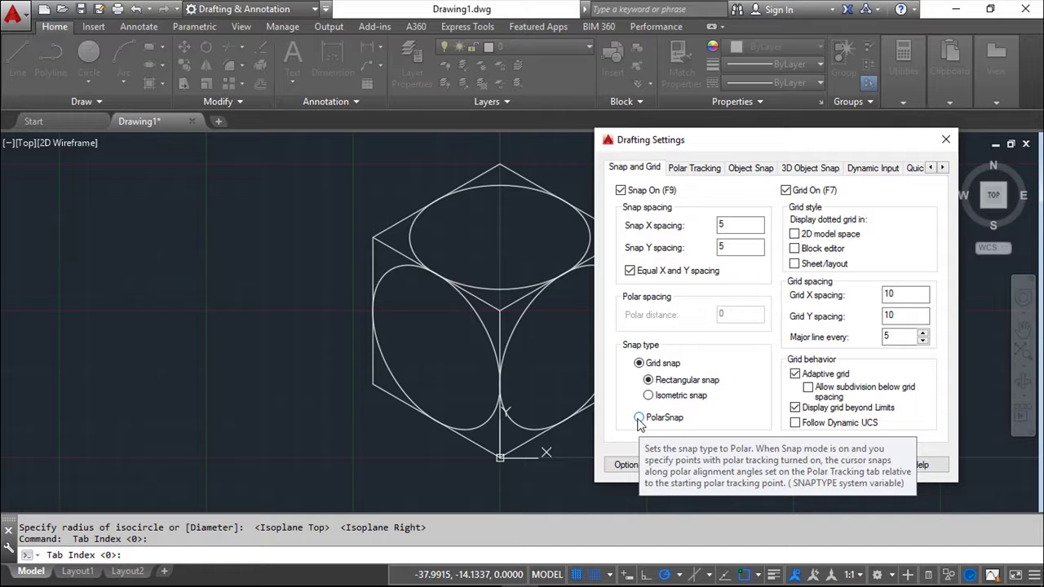
left_click(639, 418)
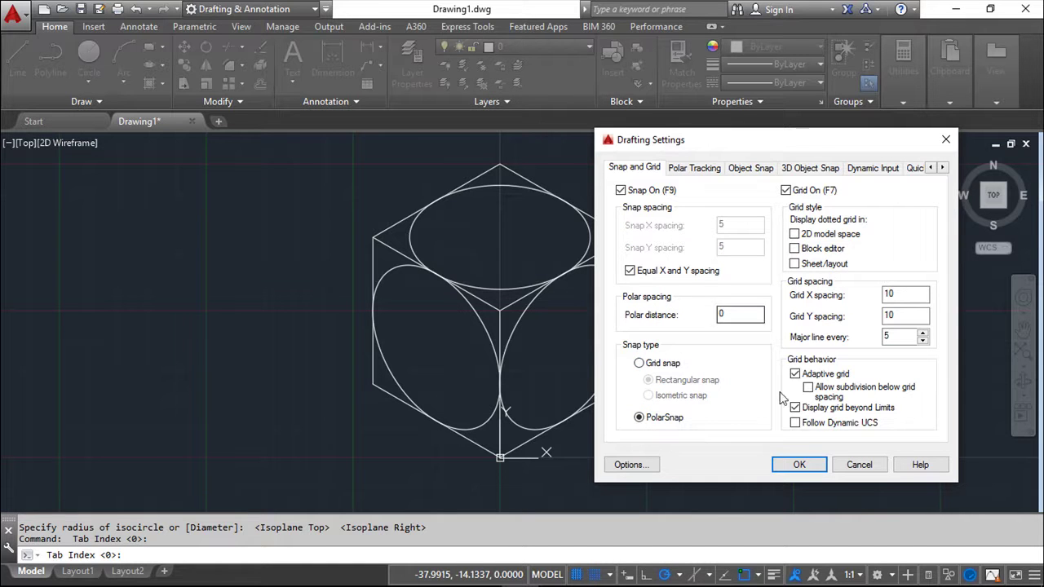
left_click(800, 465)
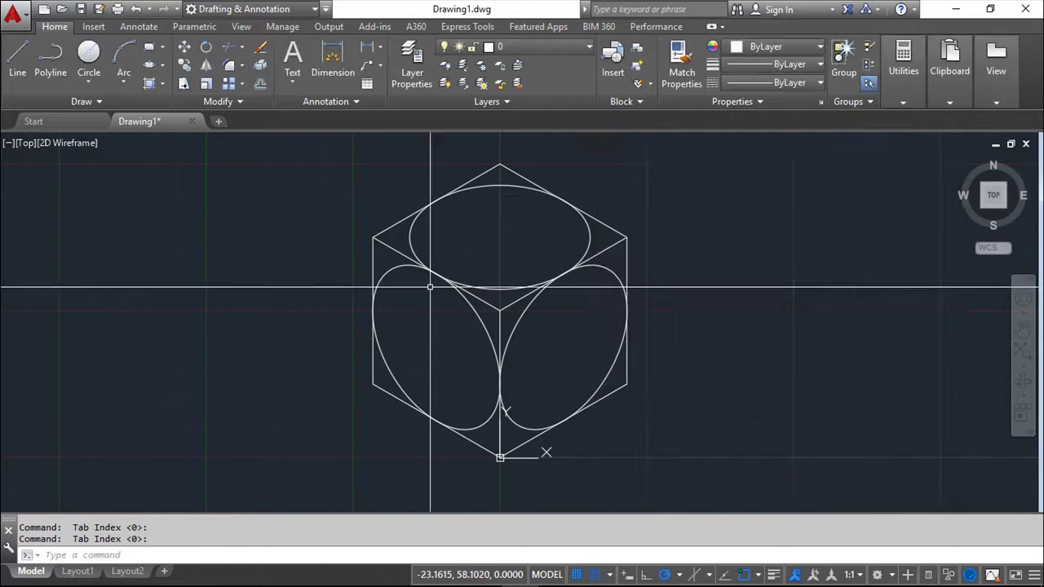
Draw a line from the cube's right corner running right, then rising at 60° up-right.
left_click(18, 63)
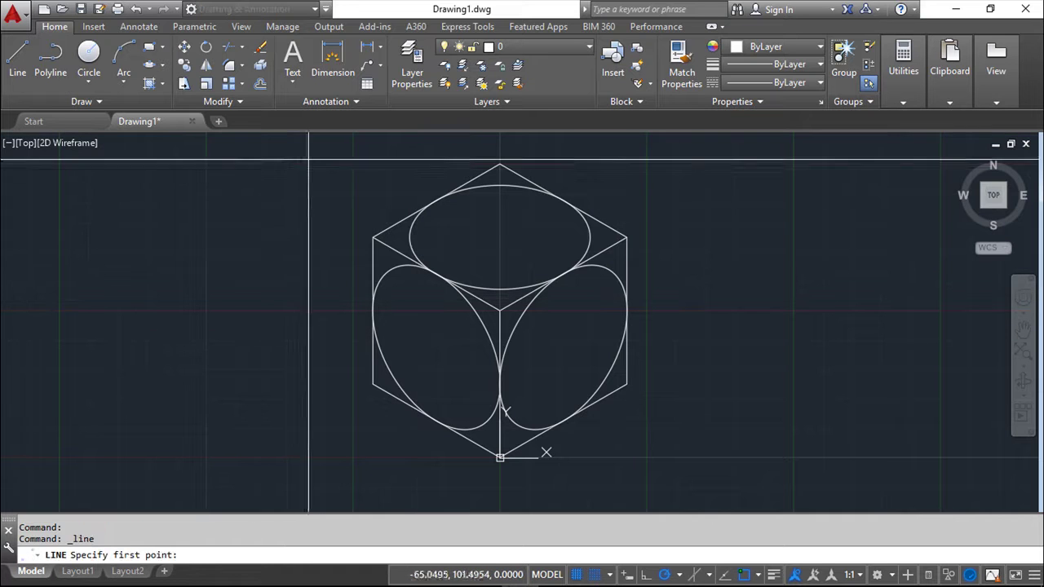
left_click(626, 384)
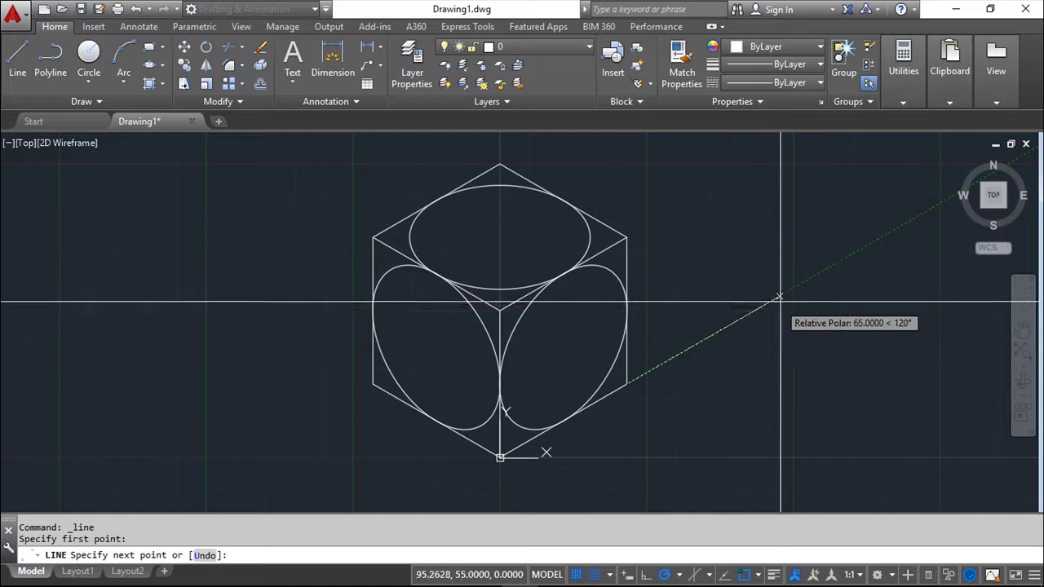
left_click(626, 384)
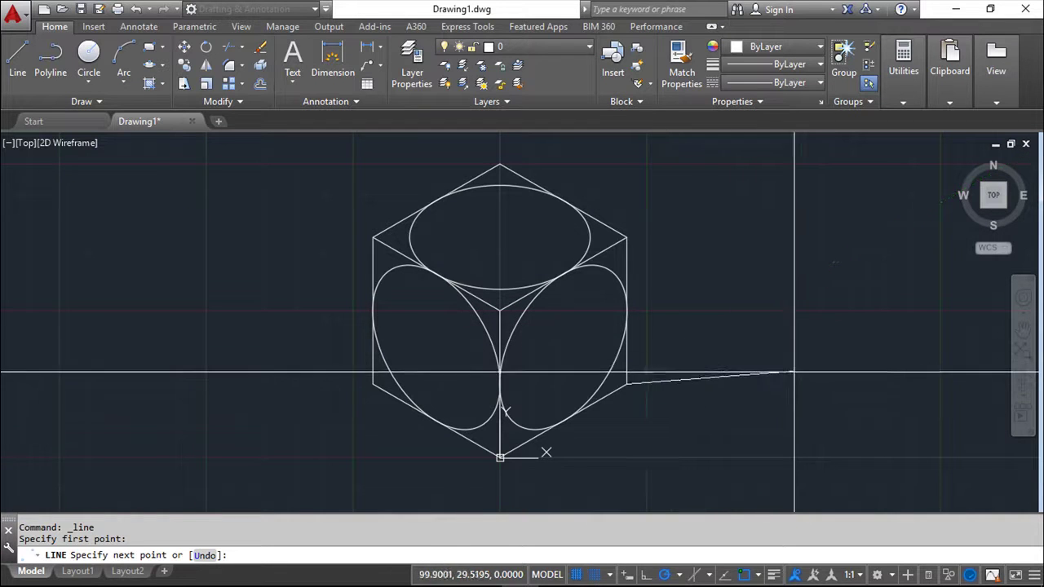
left_click(846, 305)
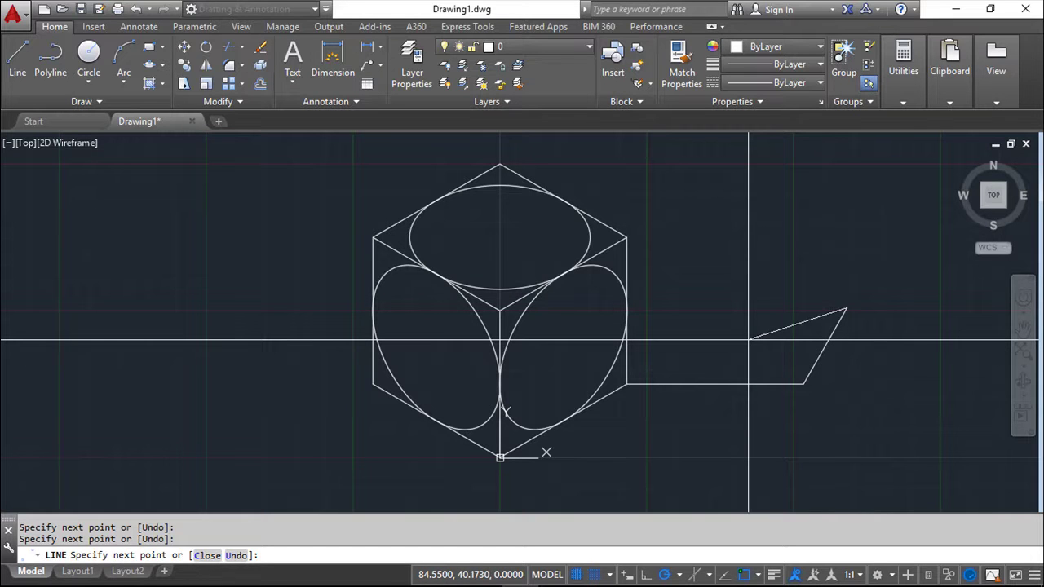
key("Escape")
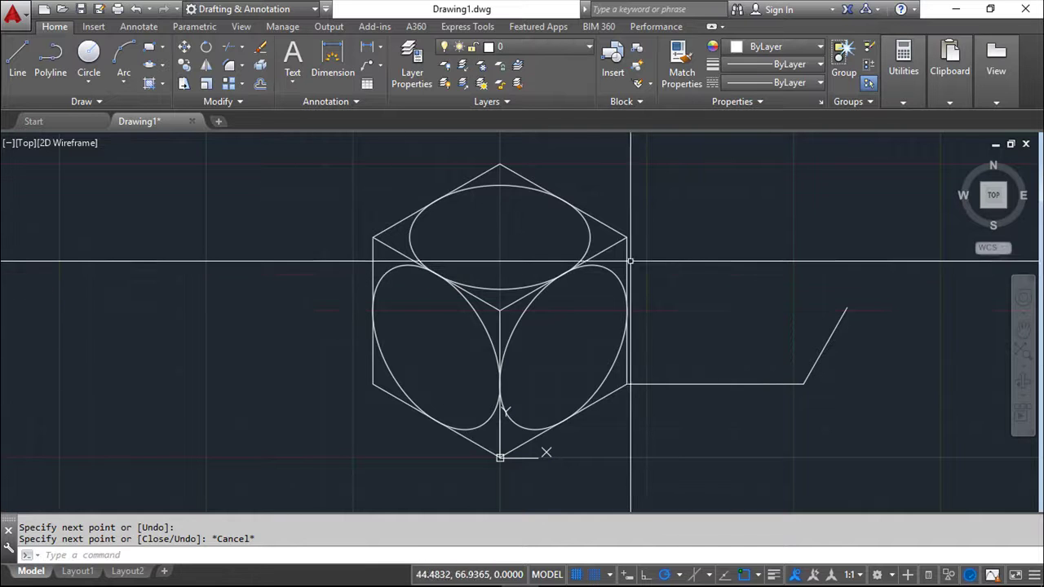
In Options > Display > Colors, trial tint and Yellow for Grid major lines, then discard the changes.
right_click(602, 460)
left_click(645, 450)
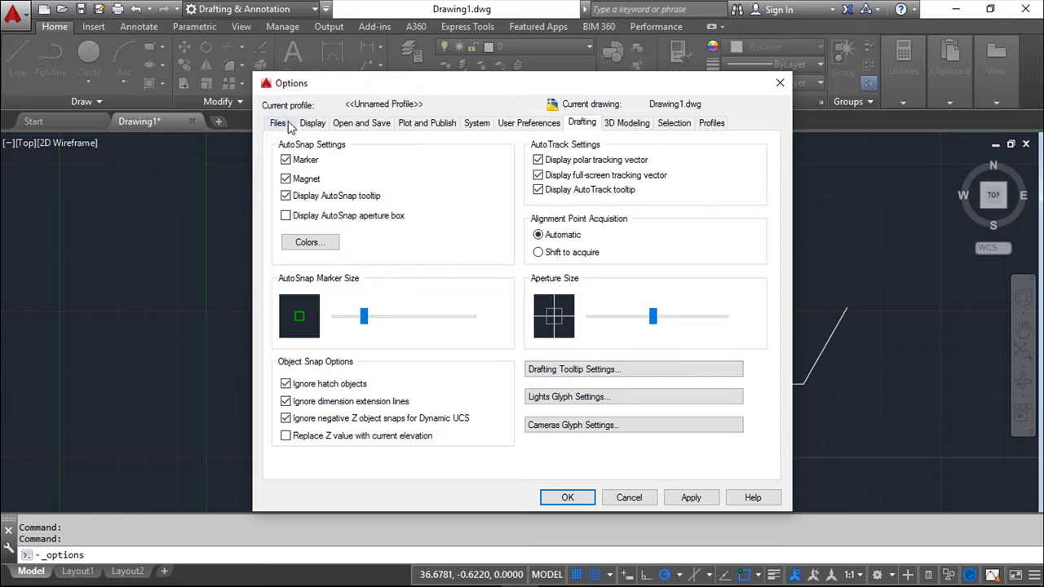
left_click(313, 123)
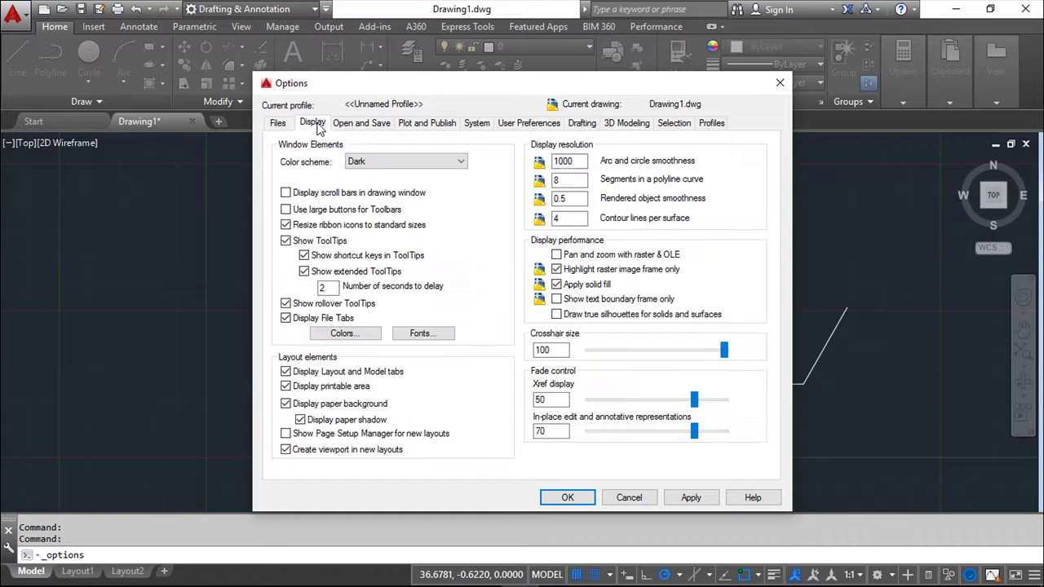
left_click(345, 332)
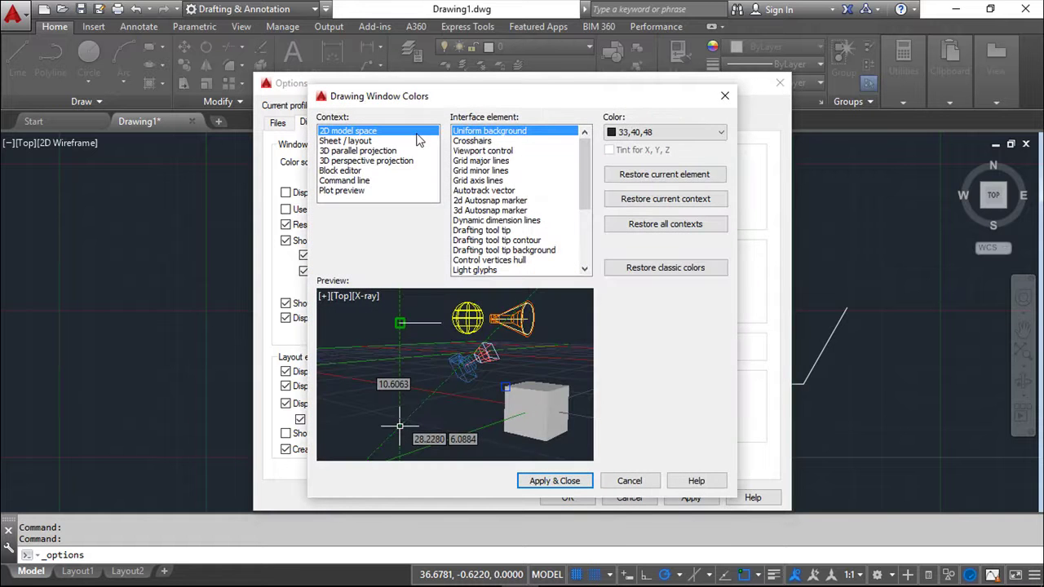
left_click_drag(439, 102, 589, 107)
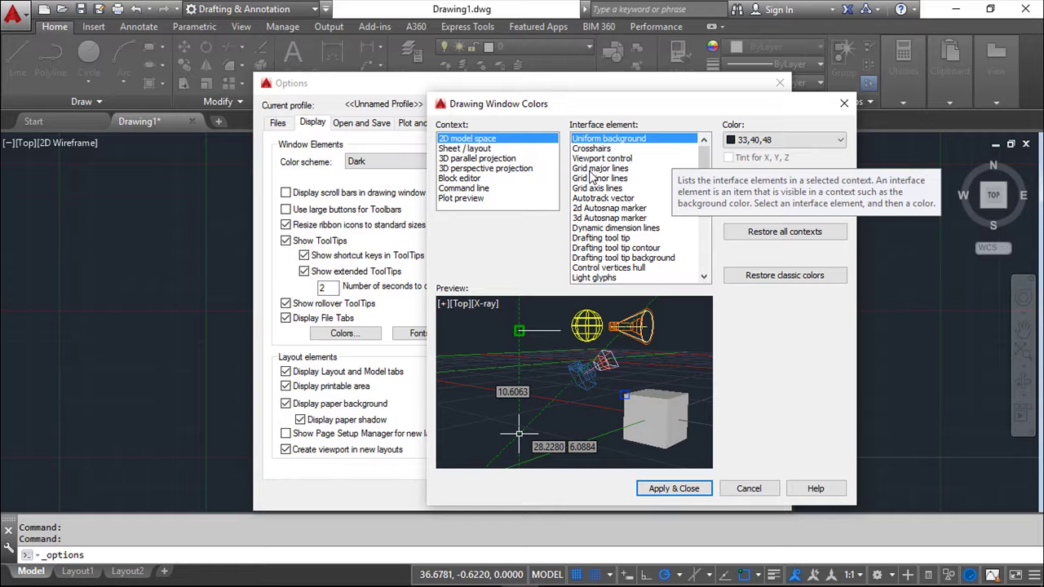
left_click(598, 168)
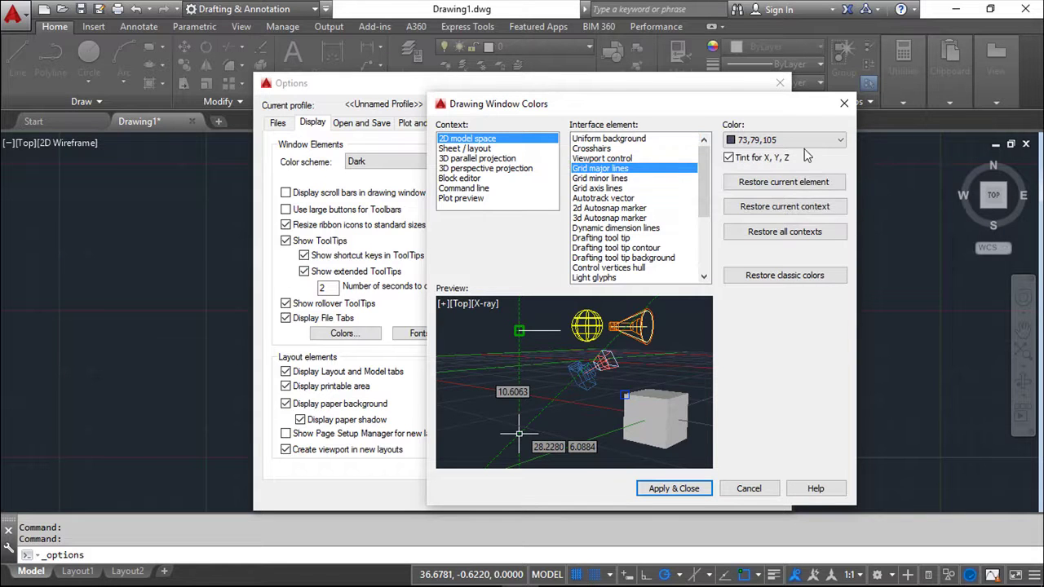
left_click(729, 159)
left_click(729, 159)
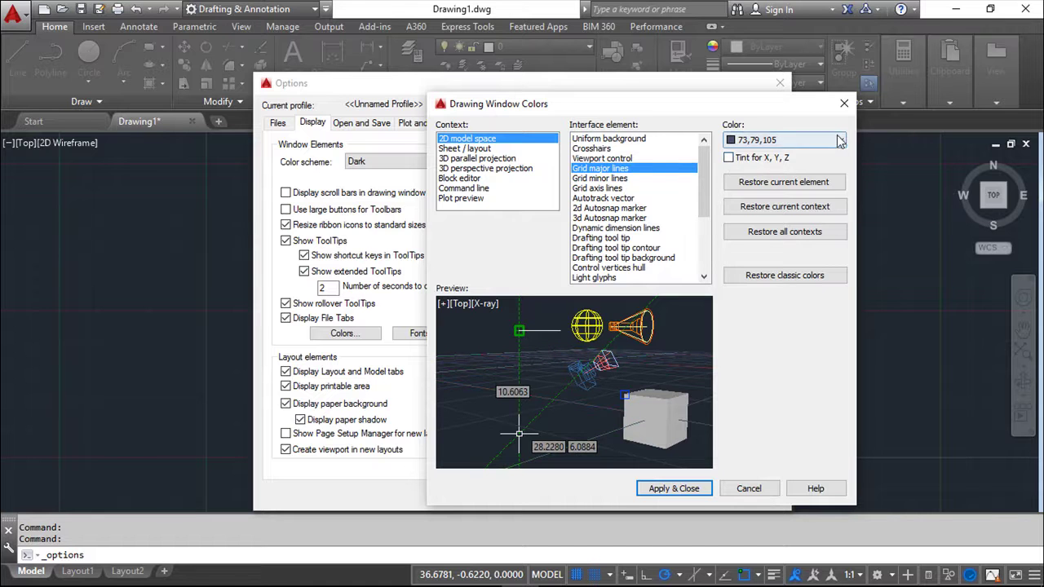
left_click(762, 140)
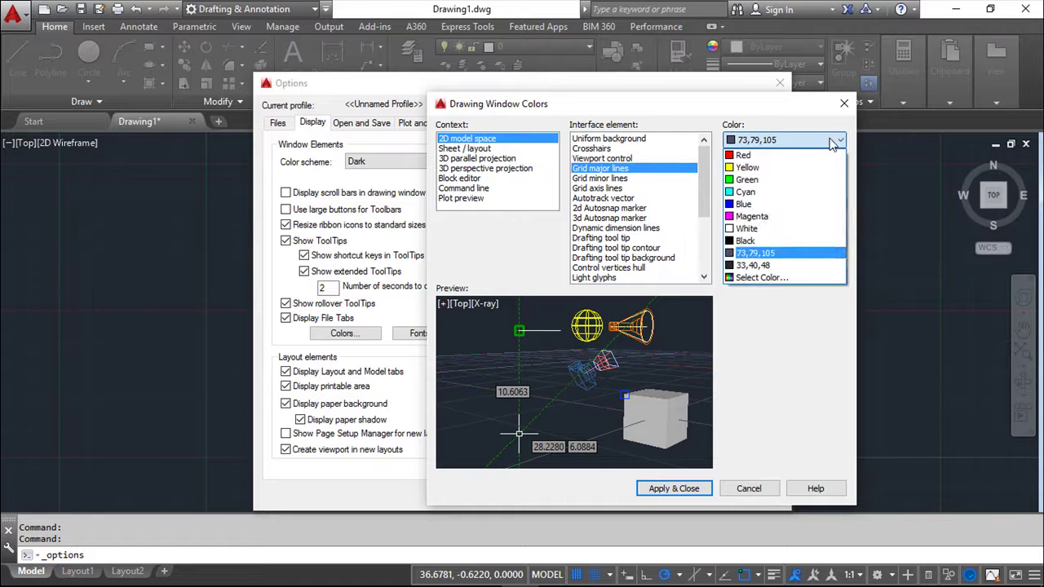
left_click(738, 168)
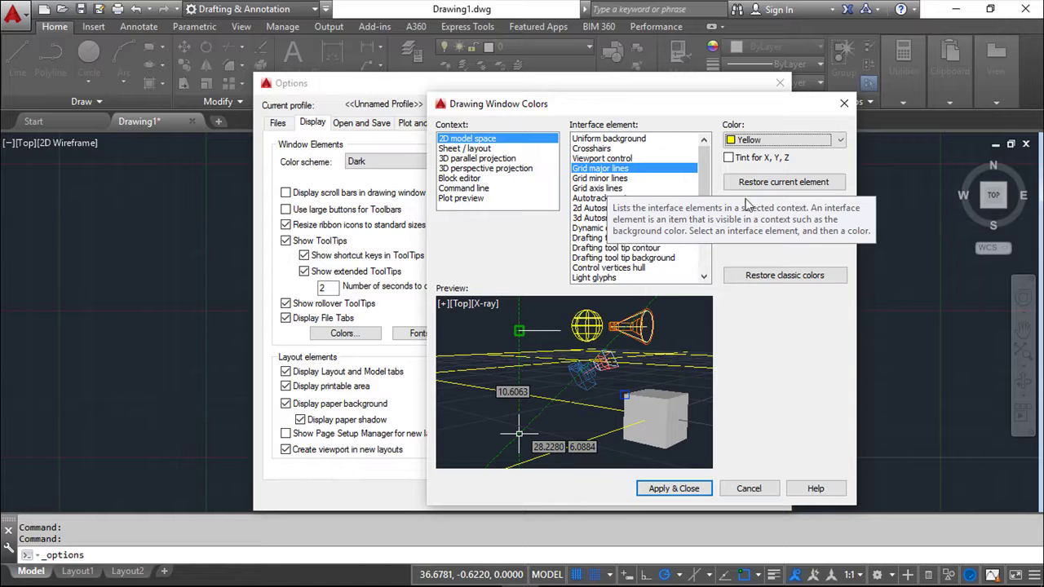
left_click(608, 178)
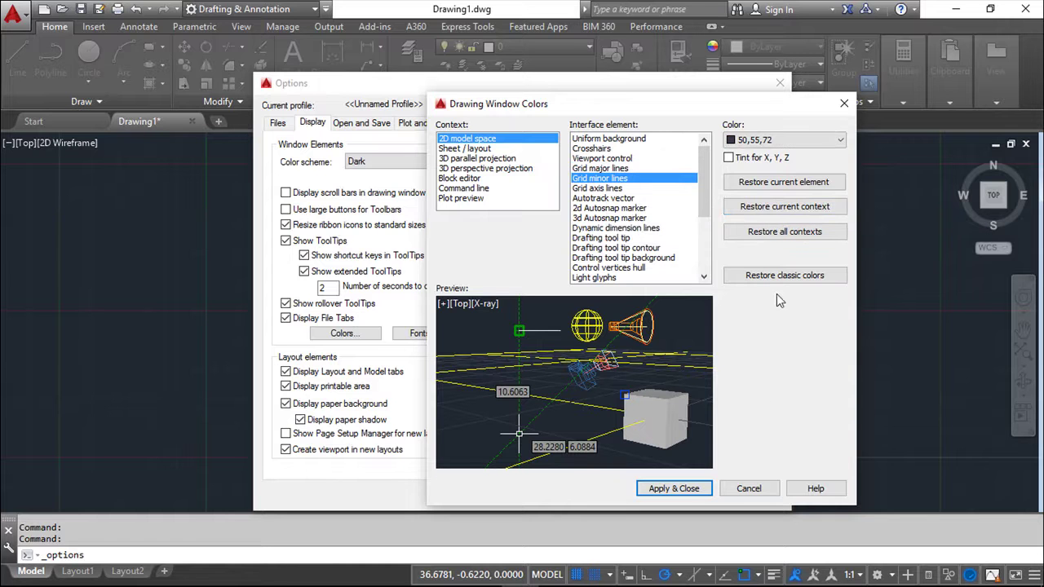
left_click(748, 489)
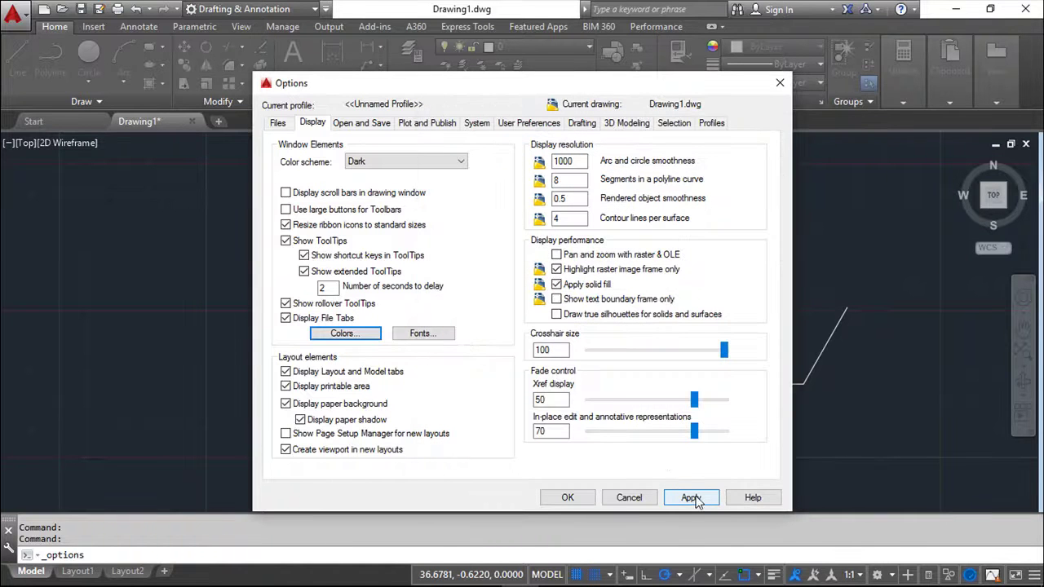
Turn off X, Y, Z tint for Grid major lines, review minor and axis lines, and apply.
left_click(359, 336)
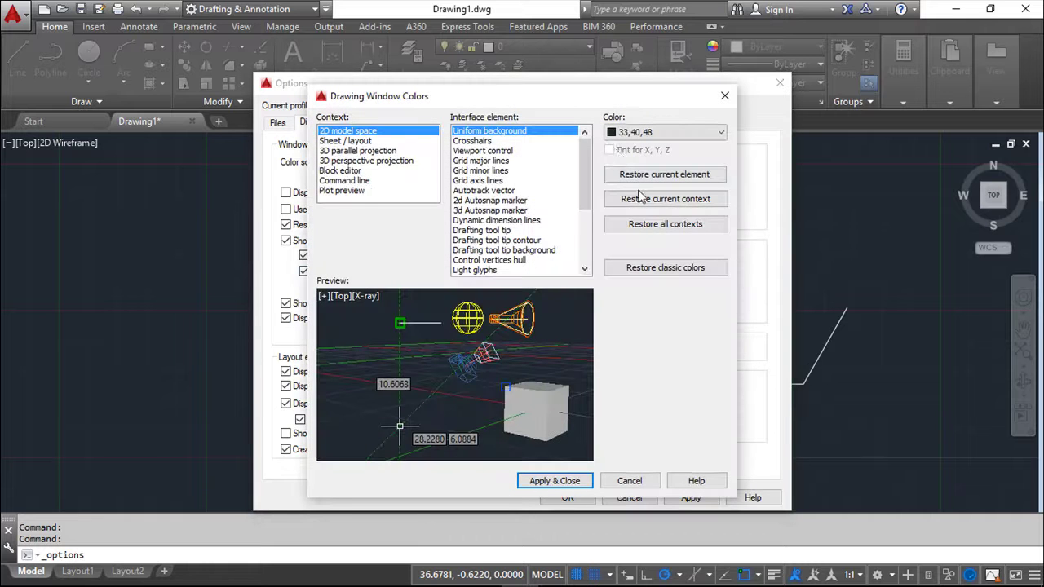
left_click(479, 161)
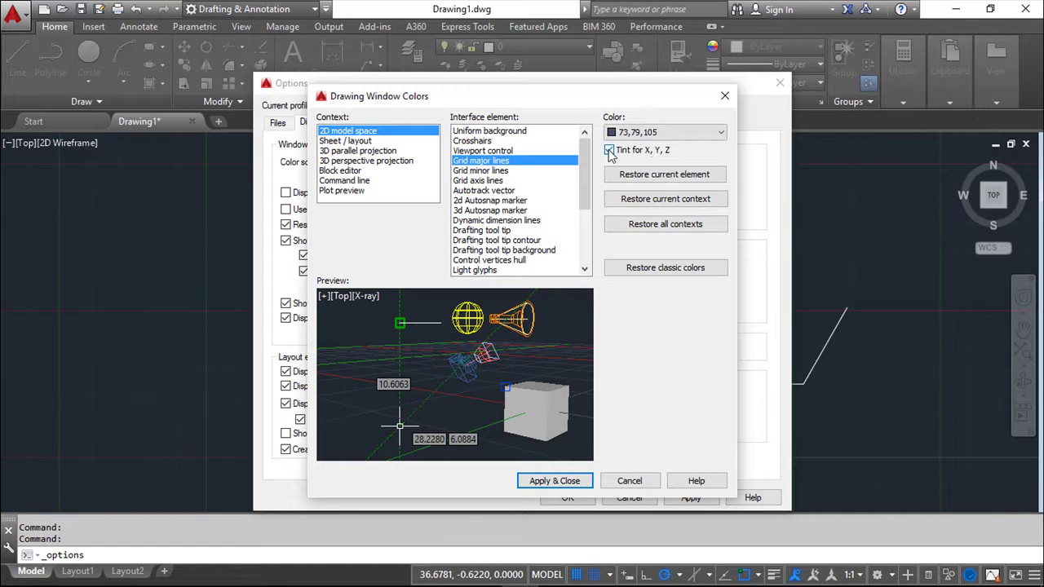
left_click(610, 151)
left_click(487, 171)
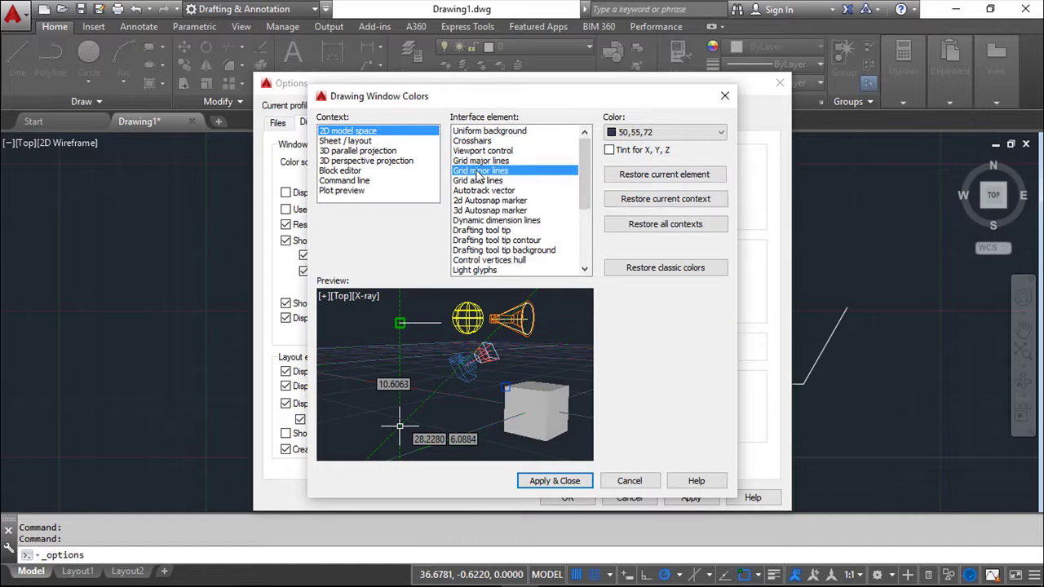
left_click(482, 181)
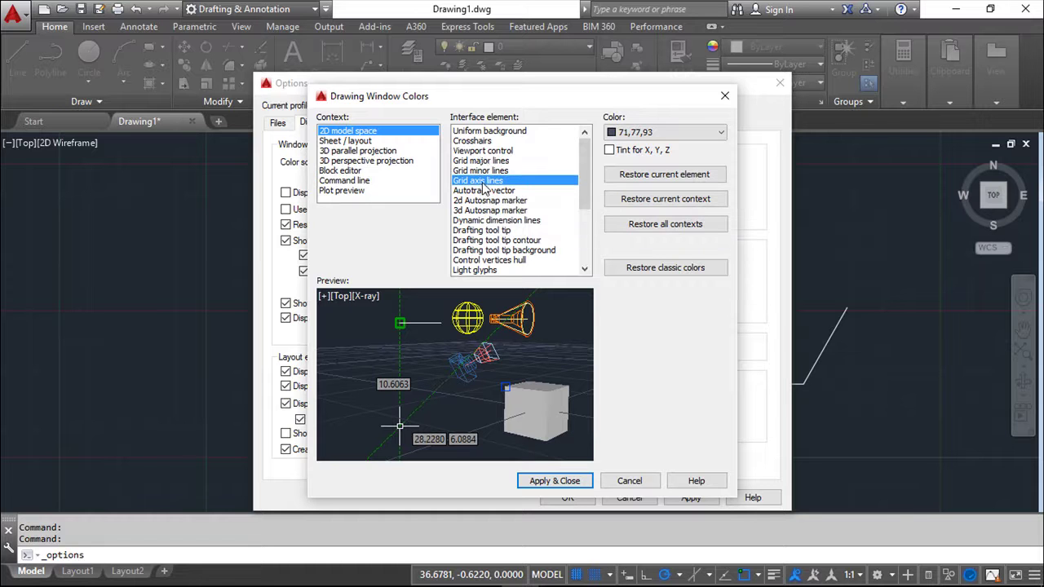
left_click(557, 481)
left_click(693, 498)
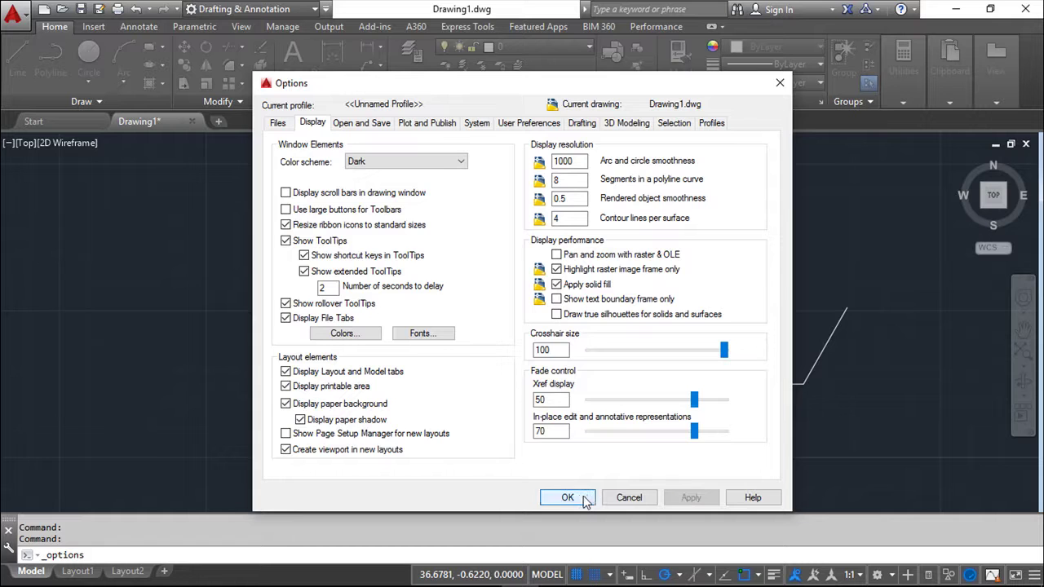
Confirm Options with OK and zoom out to view the cube and line sketch.
left_click(567, 497)
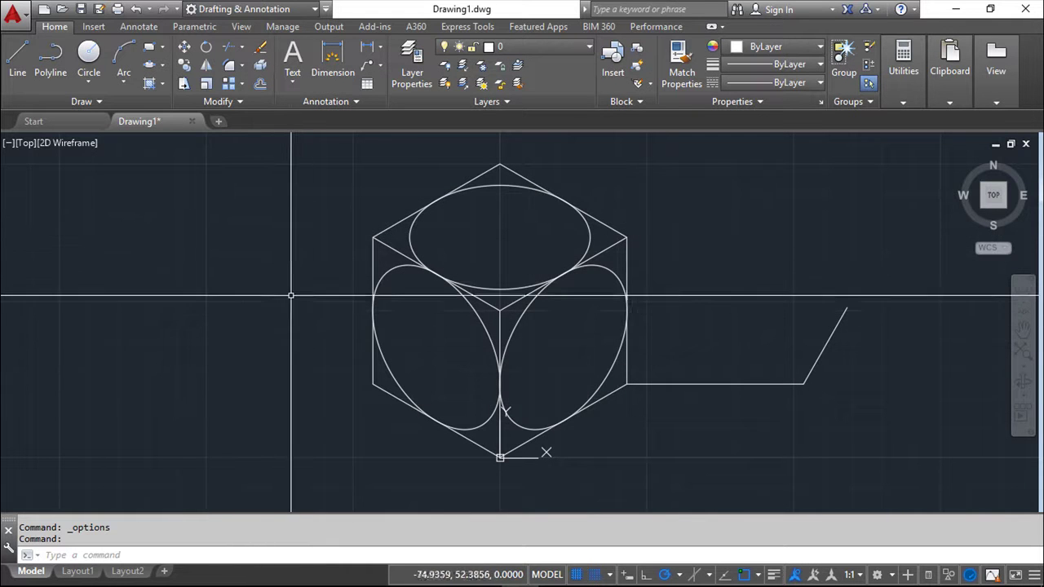
scroll(254, 315, "down", 2)
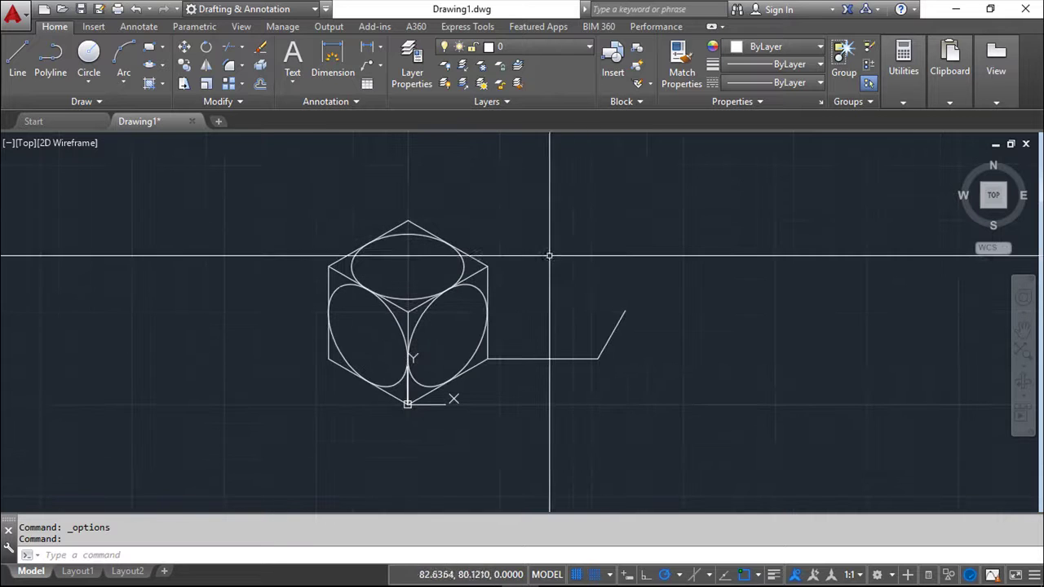